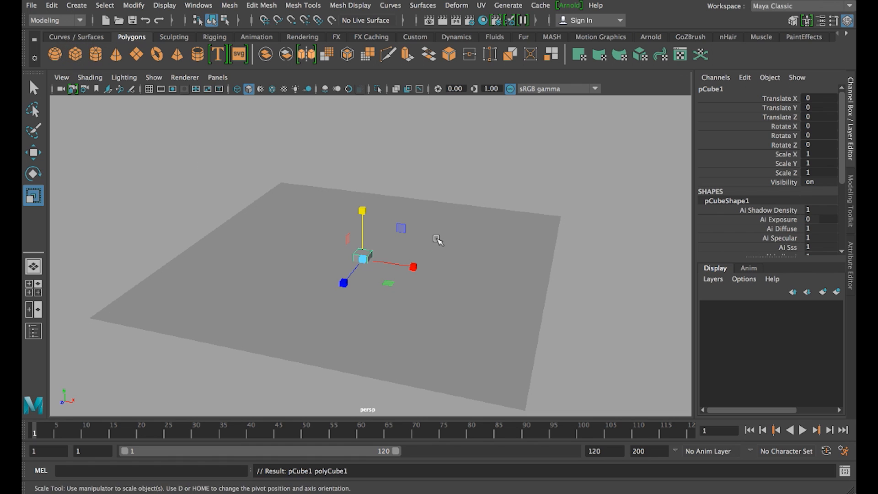
Stretch the cube vertically into a tall column and raise it to about 2.5 in Translate Y above the plane
right_click_drag(433, 234, 491, 342, "alt")
key("w")
left_click_drag(359, 207, 340, 2)
key("e")
key("w")
key("r")
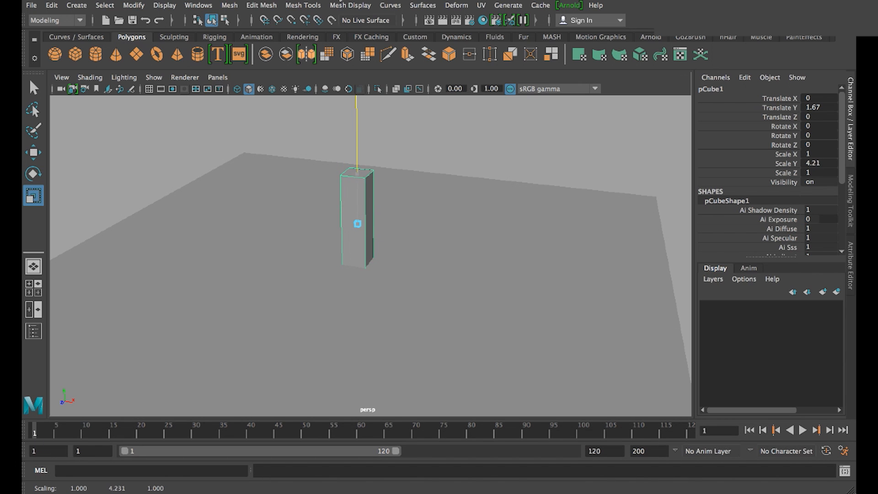
key("w")
left_click_drag(356, 187, 355, 165)
Set the column's Subdivisions Height to 5 in its polyCube1 inputs
left_click_drag(501, 305, 402, 309, "alt")
scroll(835, 237, "down", 3)
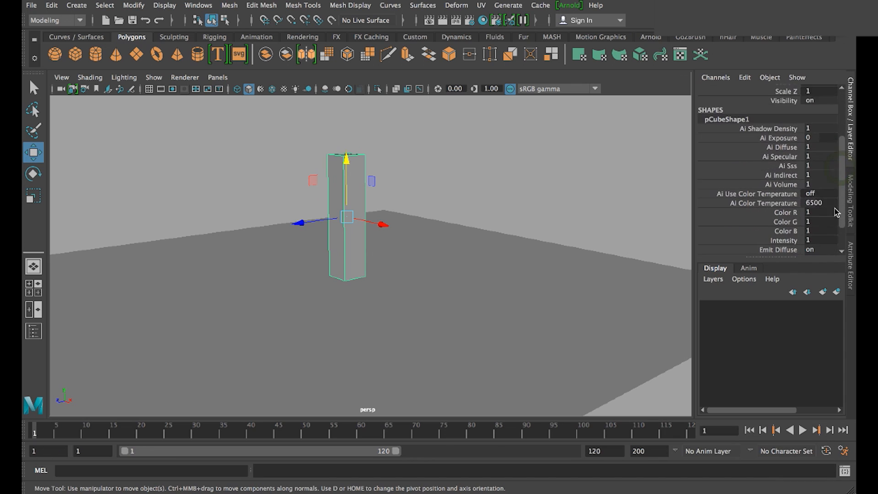
left_click(727, 243)
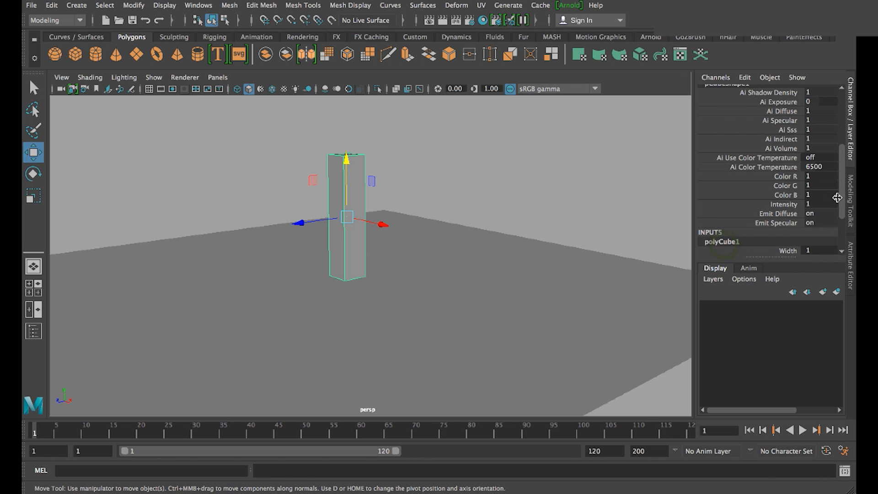
scroll(837, 201, "down", 3)
left_click(771, 223)
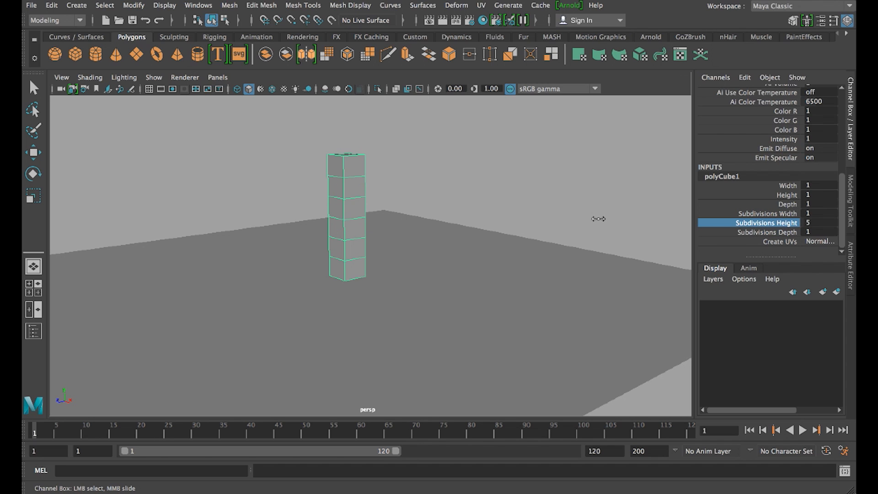
Scale the column slightly taller to about 5.66 in Scale Y and deselect it
key("e")
key("r")
left_click_drag(347, 158, 349, 153)
left_click(335, 318)
left_click_drag(254, 296, 300, 290, "alt")
Assign a new Lambert material to the column and colour it pink, about hue 326, saturation 0.82 and value 0.80
left_click(338, 181)
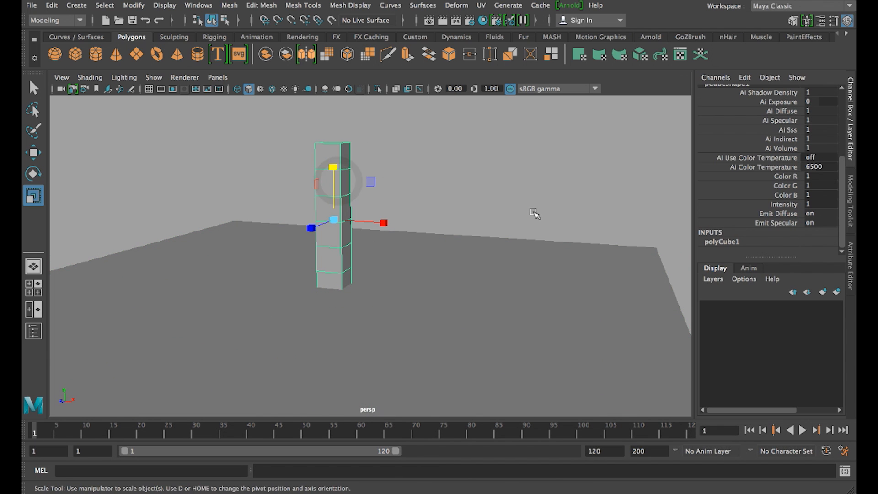
left_click(398, 198)
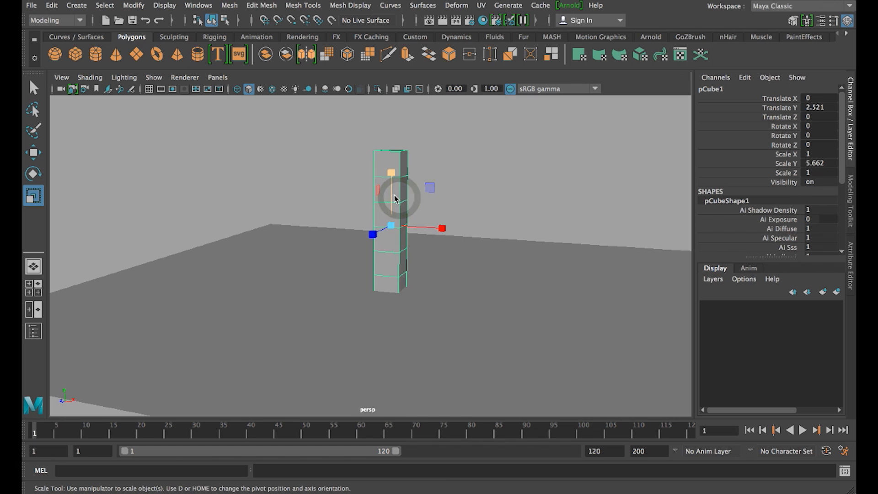
right_click_drag(395, 198, 392, 450)
left_click(397, 240)
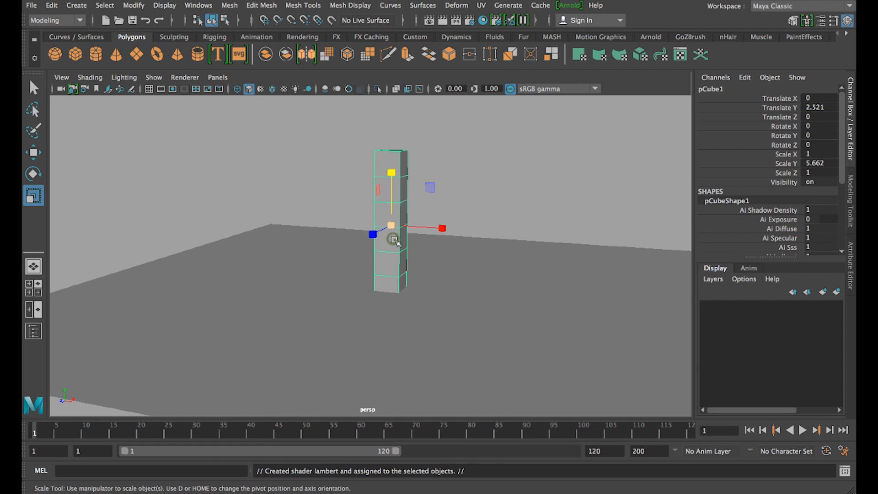
left_click(745, 97)
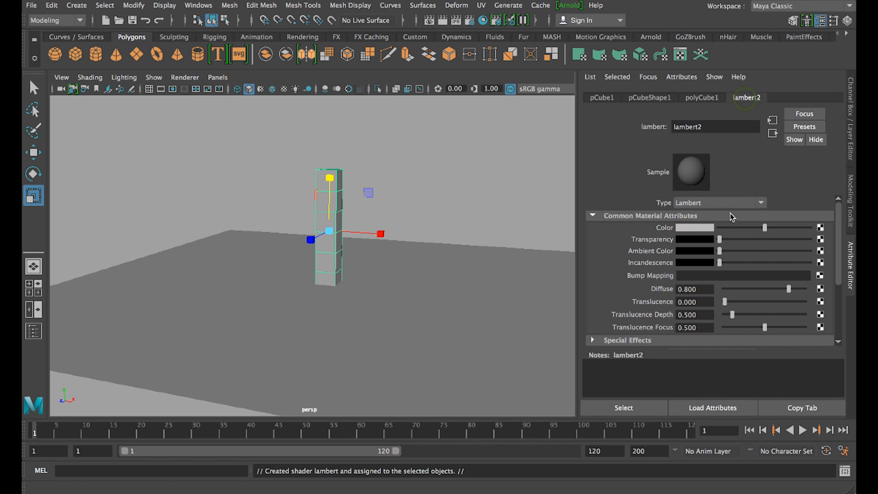
left_click(704, 227)
left_click_drag(343, 254, 344, 259)
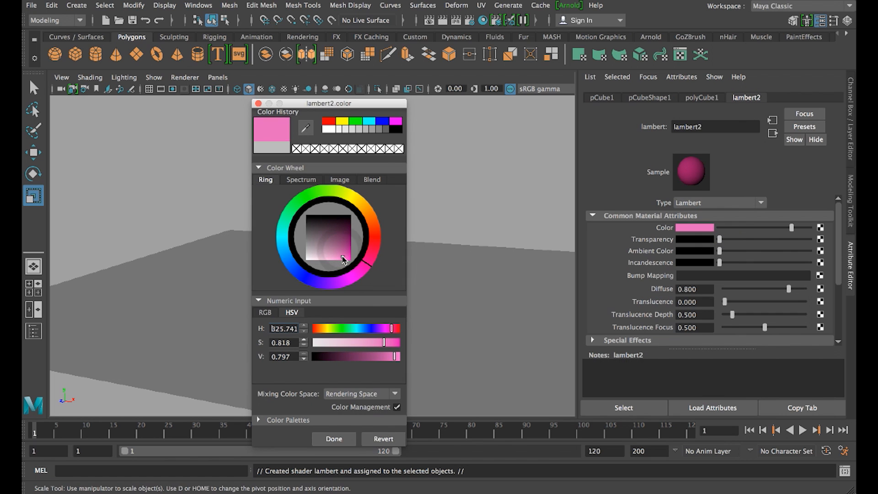
left_click(334, 439)
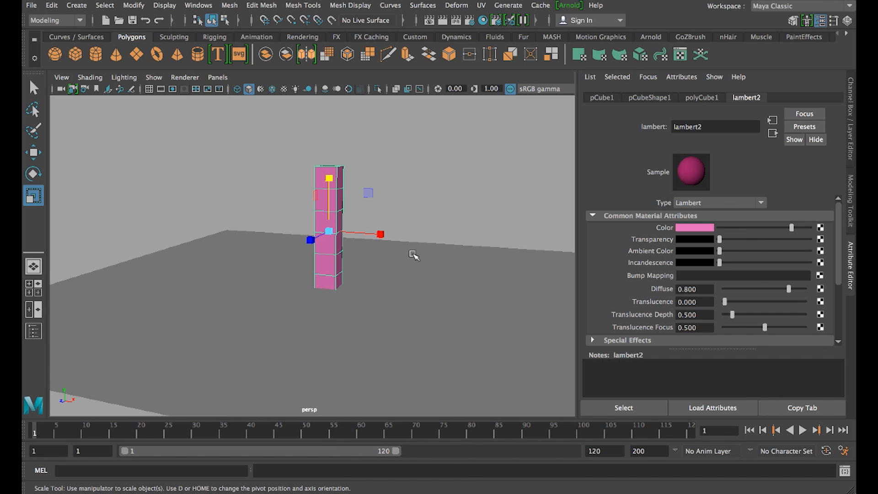
Add a nonlinear Bend deformer to the column and switch the viewport to wireframe display
left_click(600, 37)
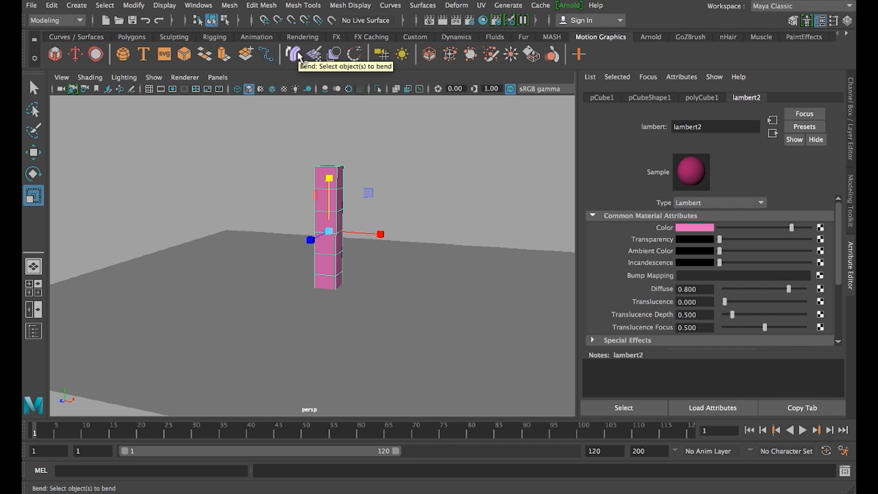
left_click(456, 5)
mouse_move(558, 145)
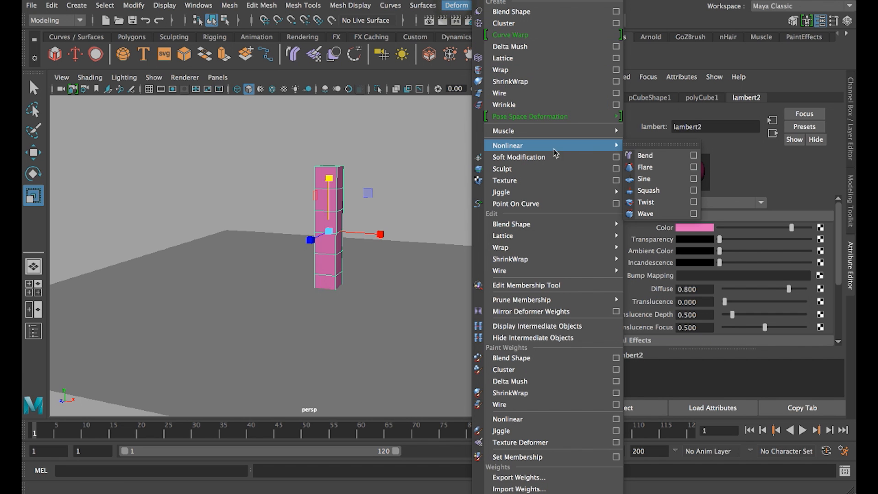
left_click(672, 160)
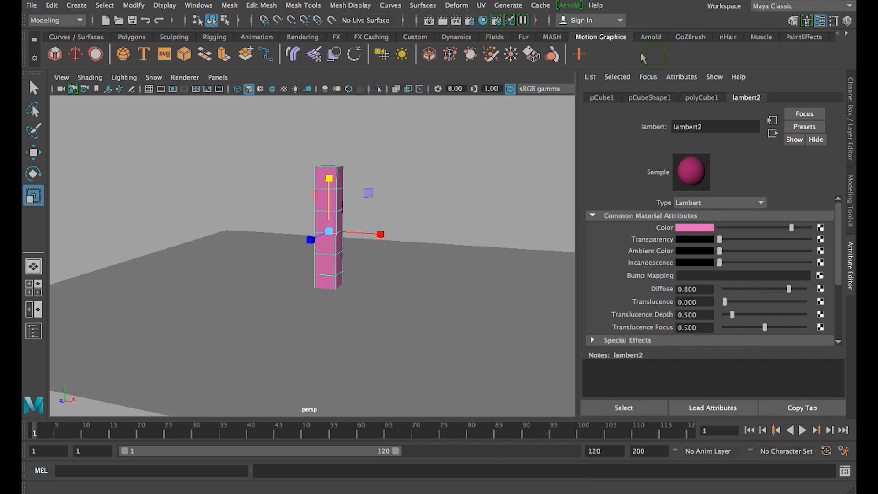
left_click(297, 56)
middle_click_drag(371, 193, 325, 161, "alt")
left_click_drag(371, 176, 390, 179, "alt")
key("4")
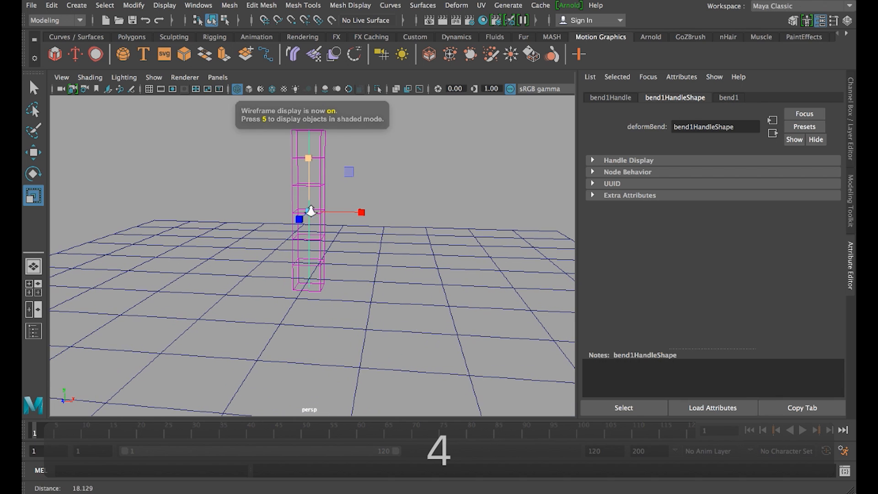
Expand the bend1 inputs, try out the Curvature on the column, and set Low Bound to 0
left_click(850, 111)
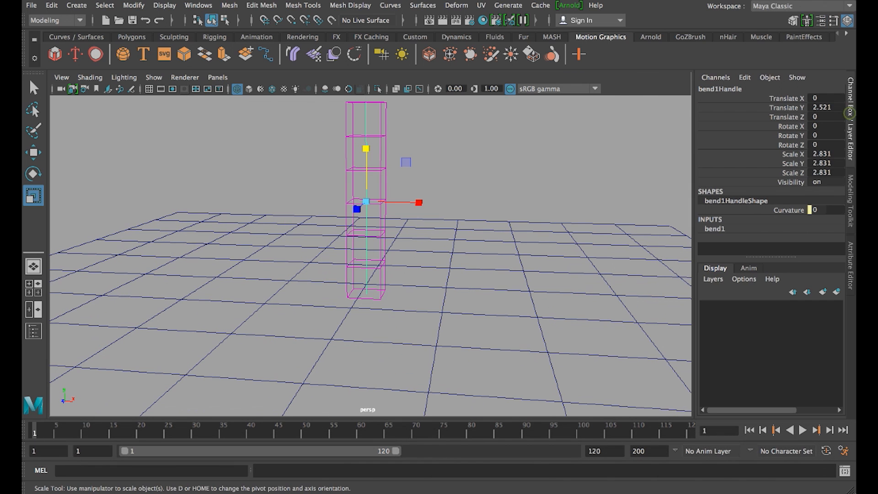
left_click(720, 230)
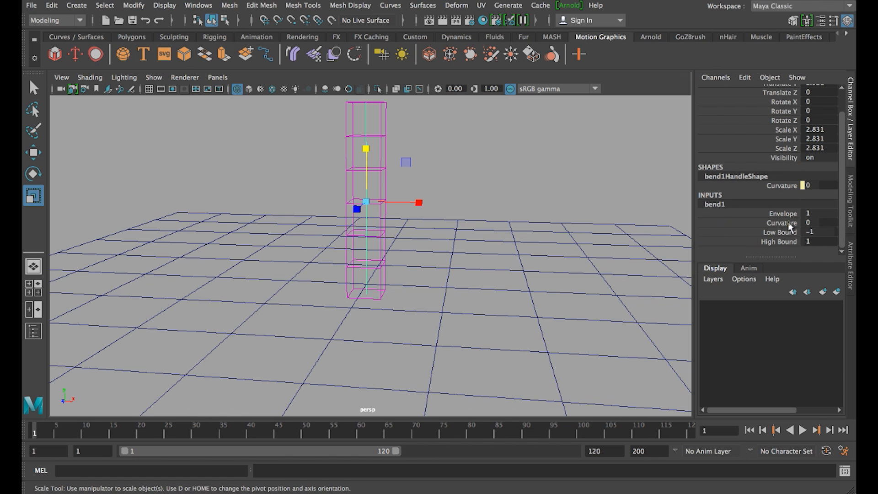
left_click(789, 224)
middle_click_drag(364, 212, 484, 220)
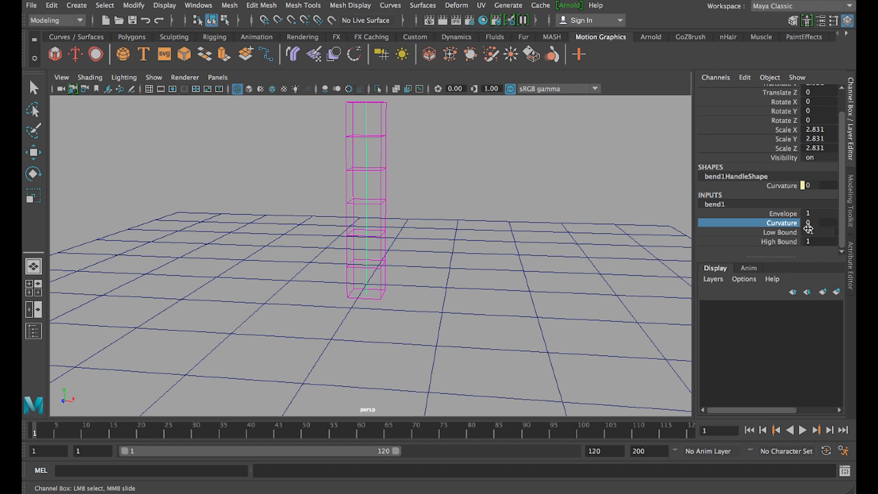
left_click(780, 233)
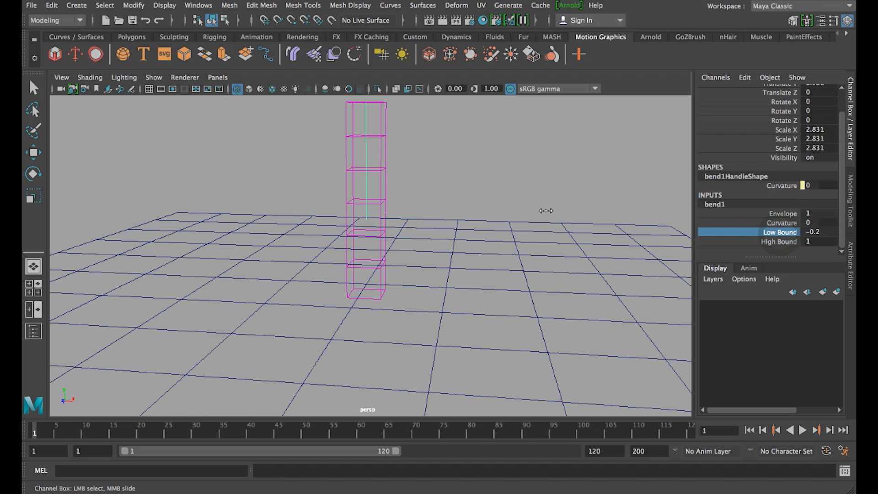
Bend the column with a Curvature of about 49 and lower the bend handle to 0.97 in Translate Y
left_click(781, 223)
middle_click_drag(594, 227, 647, 237)
left_click(775, 235)
left_click_drag(536, 209, 480, 211, "alt")
key("w")
left_click_drag(365, 173, 374, 228)
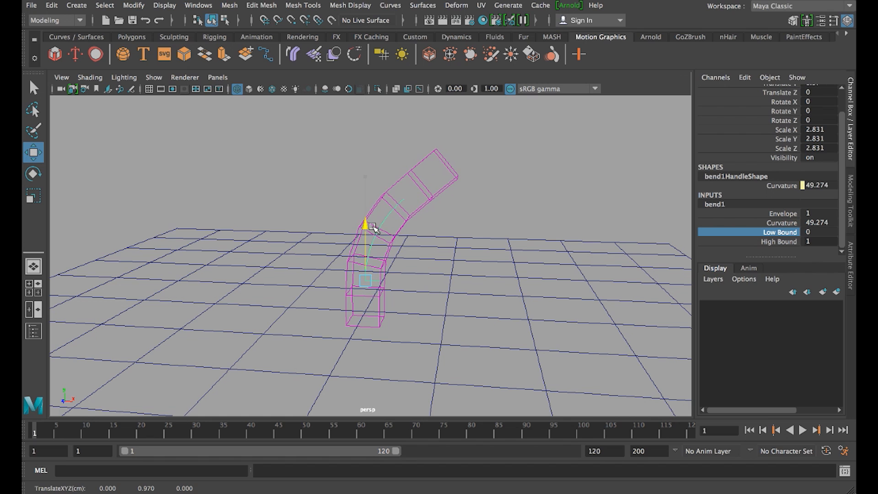
Set the bend deformer's High Bound to 1.6 and reset its Curvature to 0
left_click(775, 241)
middle_click_drag(542, 218, 512, 197)
left_click(783, 222)
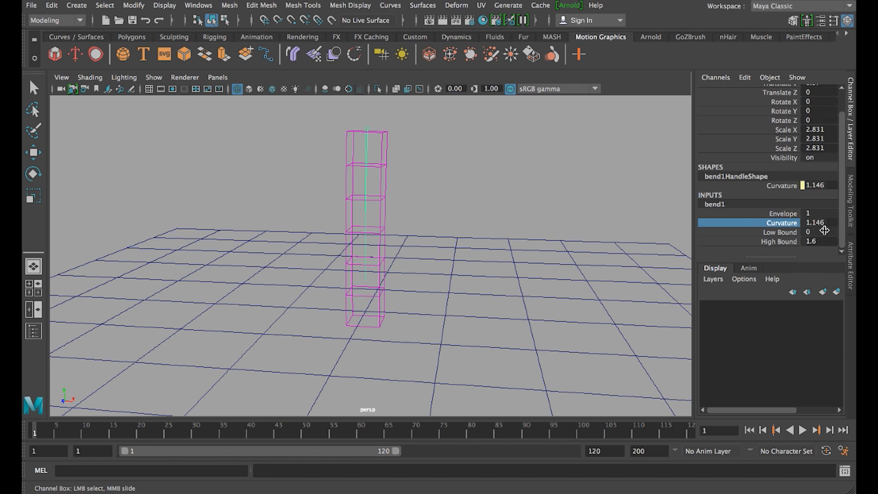
left_click(818, 222)
type("0")
key("Return")
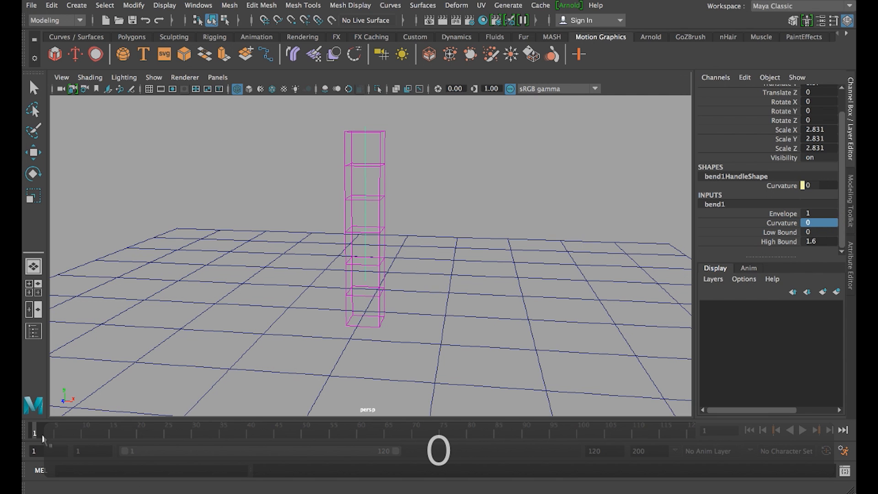
Return the viewport to shaded display and set a keyframe on the straight bend deformer at frame 1
key("5")
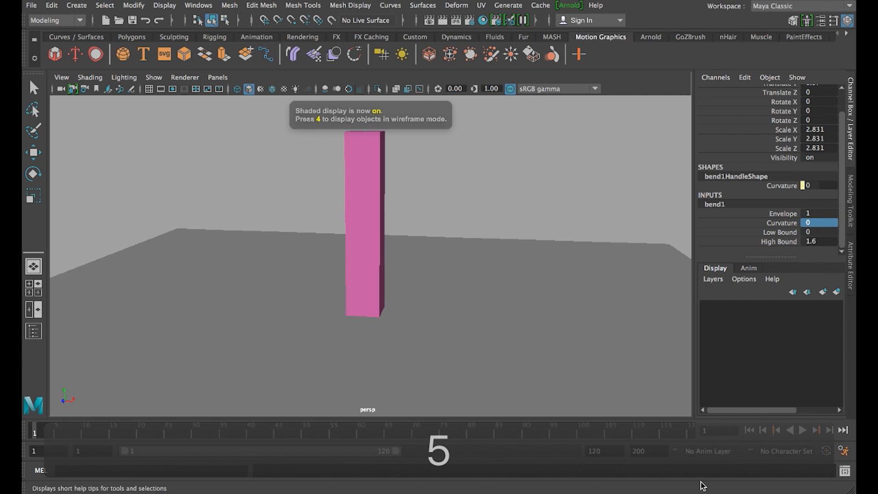
middle_click_drag(508, 176, 524, 224, "alt")
left_click(128, 36)
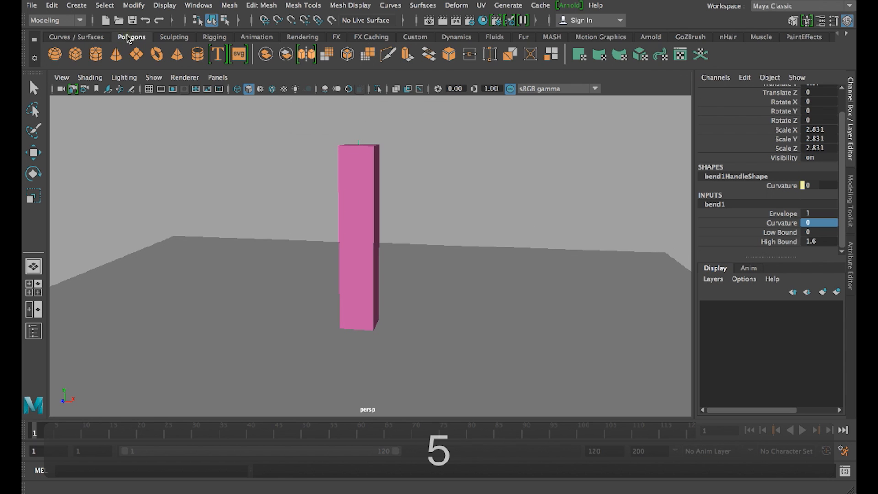
left_click(247, 37)
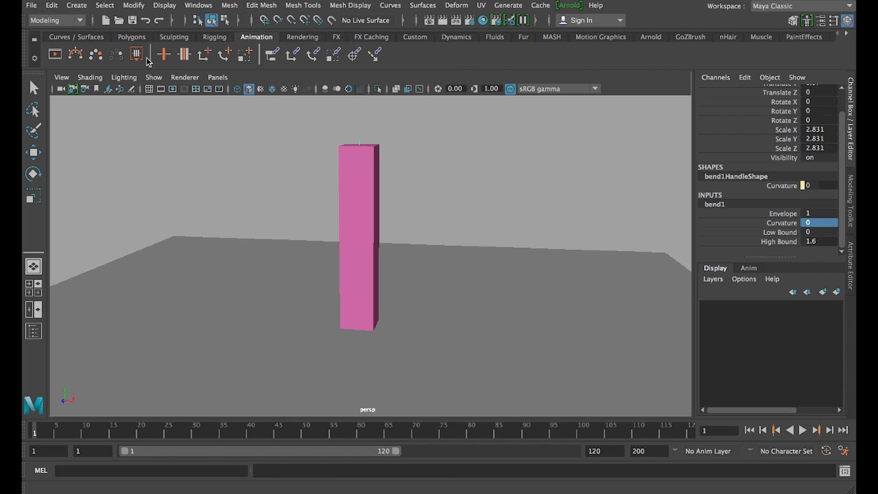
left_click(164, 54)
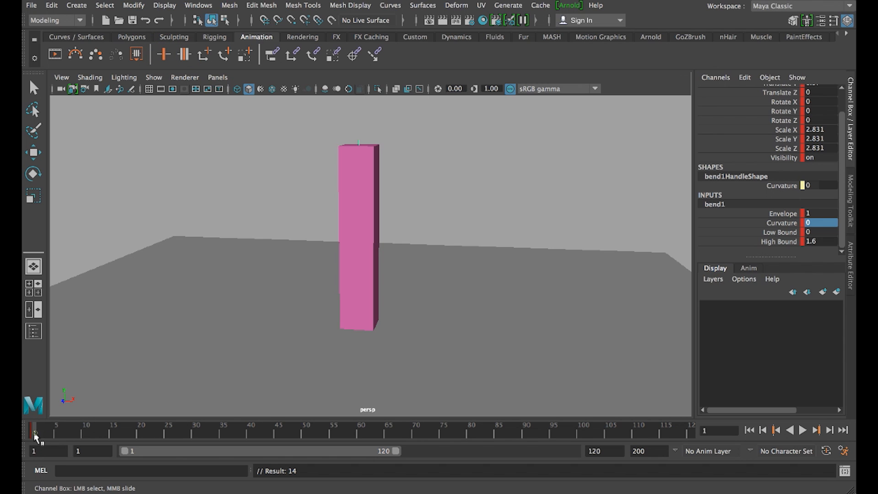
Set the bend's Curvature to 35 at frame 25 and keyframe it
left_click_drag(36, 439, 103, 437)
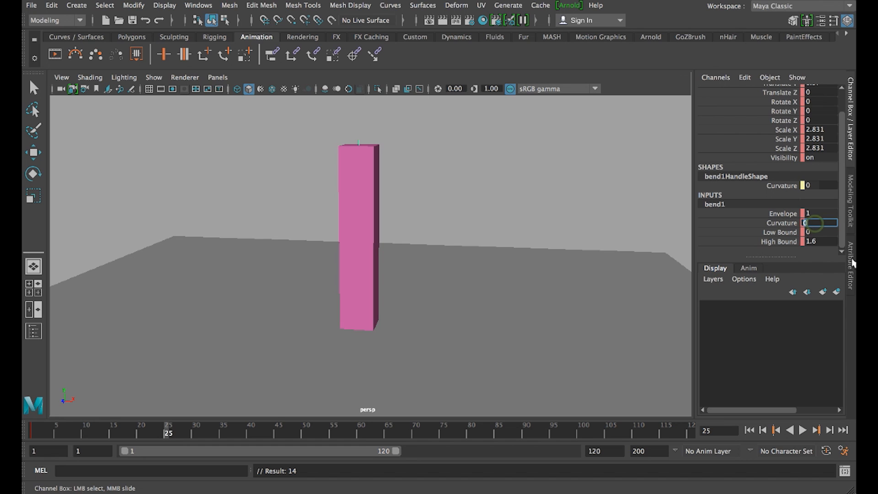
type("30")
key("Return")
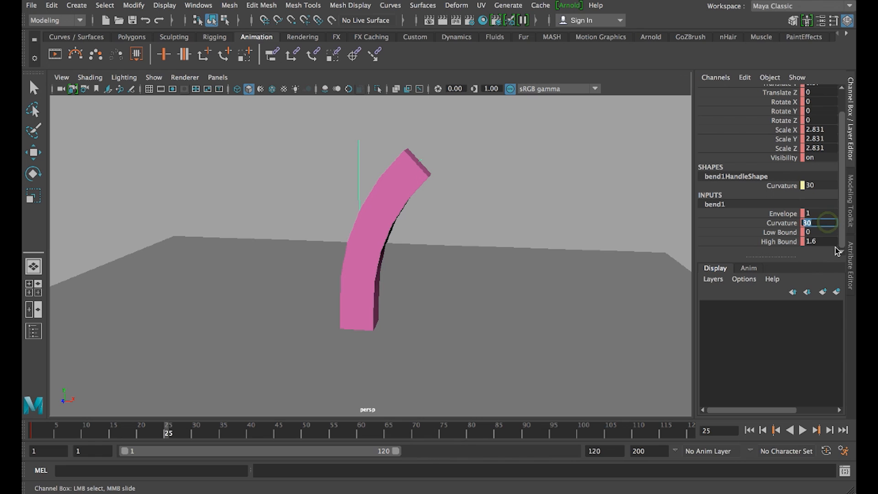
type("35")
key("Return")
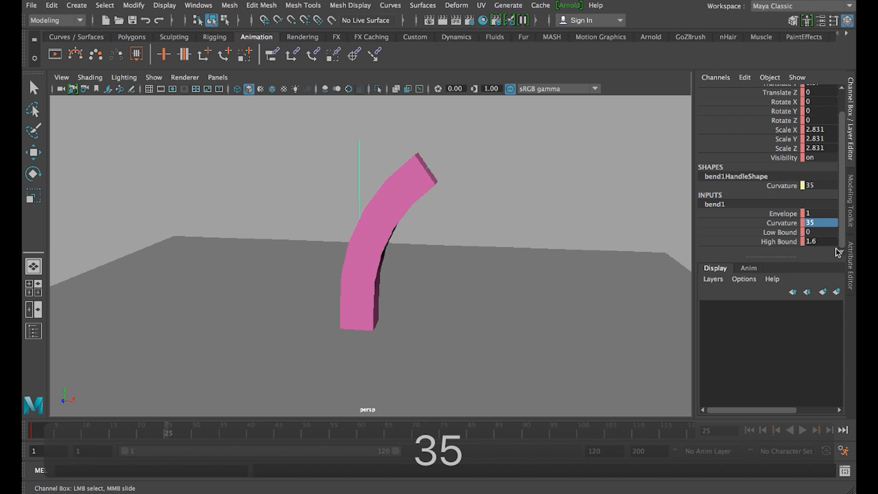
right_click(802, 226)
left_click(766, 10)
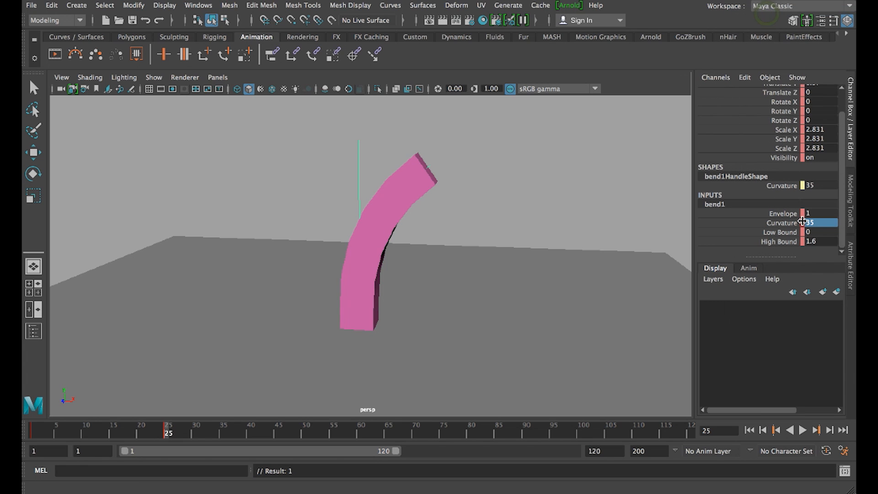
Set the bend's Curvature to 0 at frame 50 and keyframe it
left_click_drag(166, 441, 219, 438)
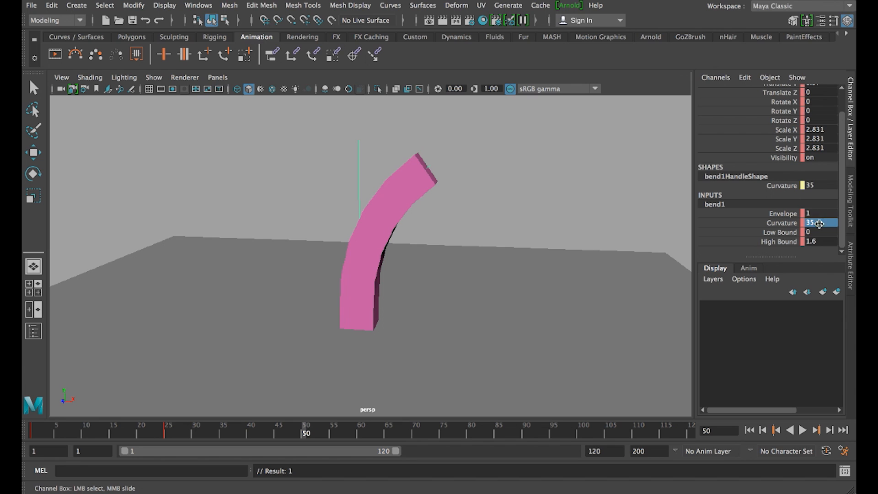
type("0")
key("Return")
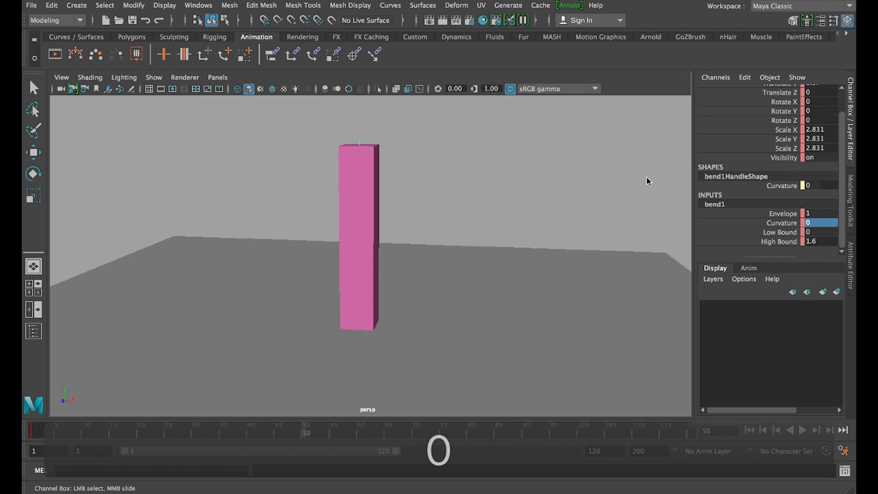
right_click(799, 225)
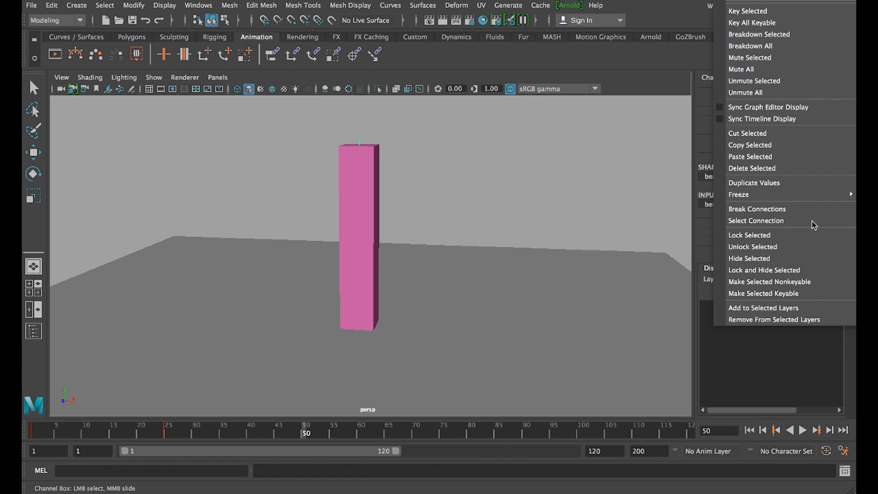
left_click(793, 22)
Set the bend's Curvature to -35 at frame 75 and keyframe it
left_click_drag(305, 432, 409, 437)
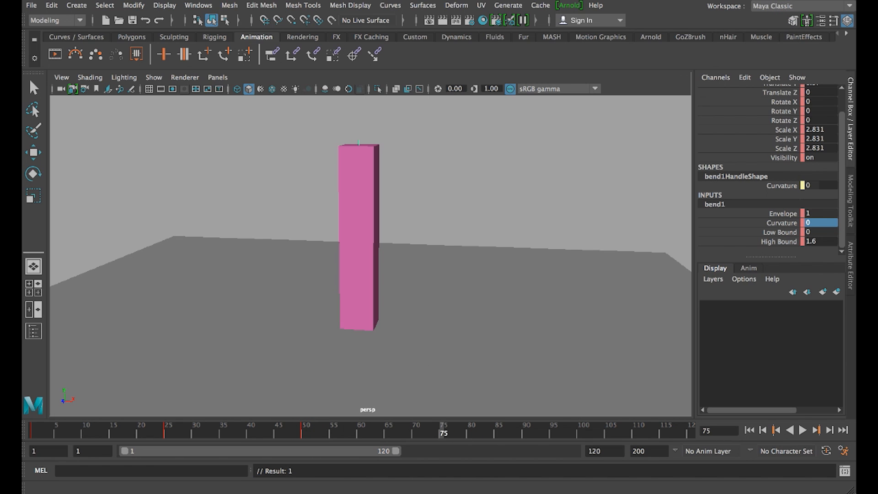
type("-35")
key("Return")
key("z")
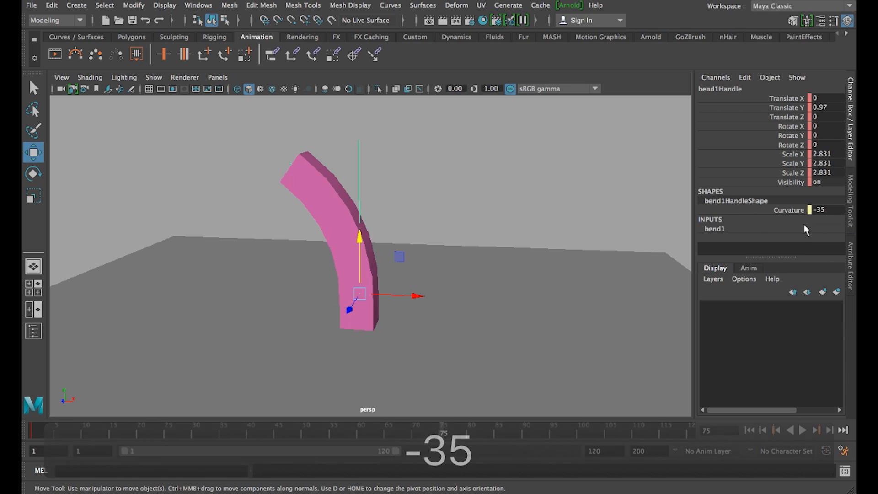
scroll(798, 231, "down", 1)
left_click(782, 222)
right_click(782, 222)
left_click(773, 10)
Set the bend's Curvature to 0 at frame 100 and keyframe it
left_click_drag(440, 441, 577, 427)
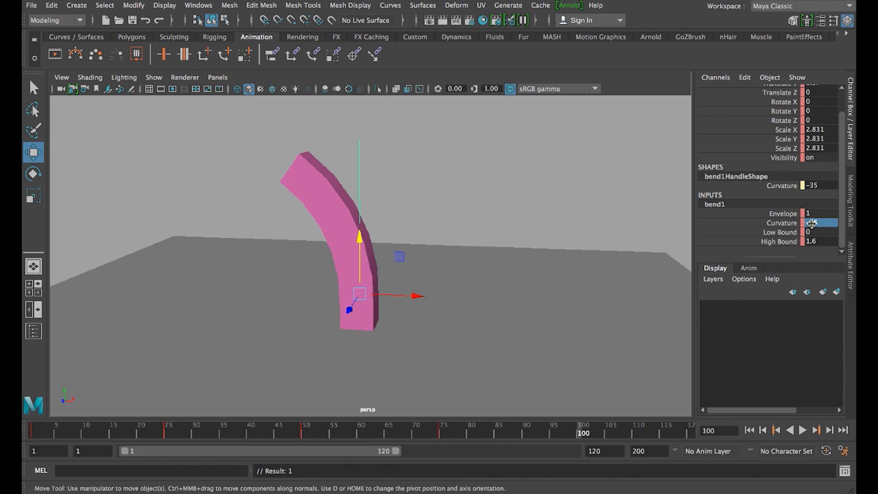
left_click(829, 224)
type("0")
key("Return")
right_click(829, 224)
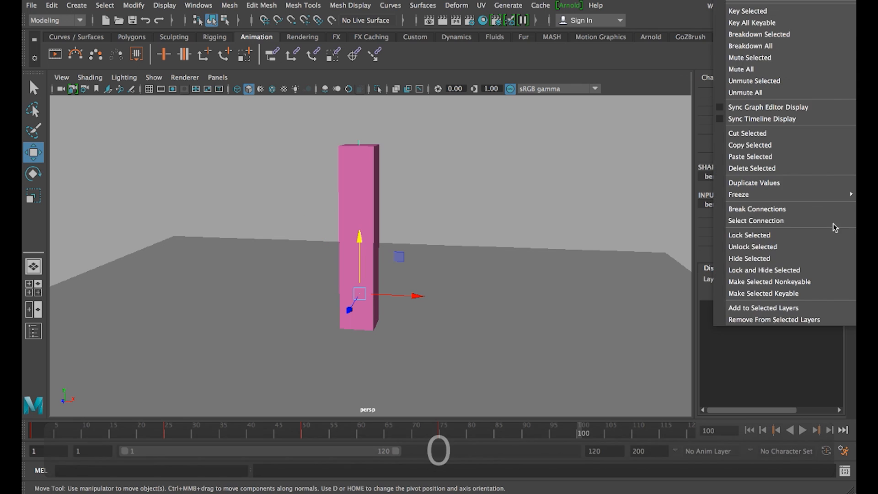
left_click(741, 14)
Rewind to frame 1 and play back the column's sway animation to check it
left_click_drag(97, 426, 23, 453)
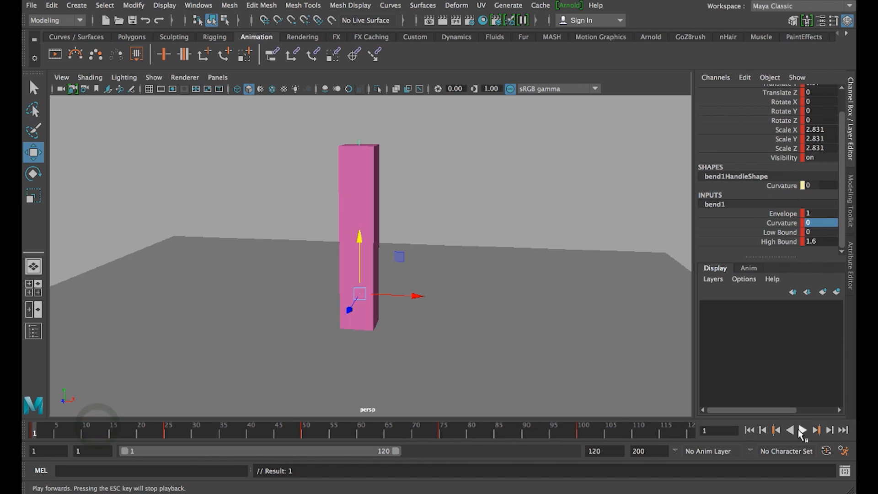
left_click(803, 430)
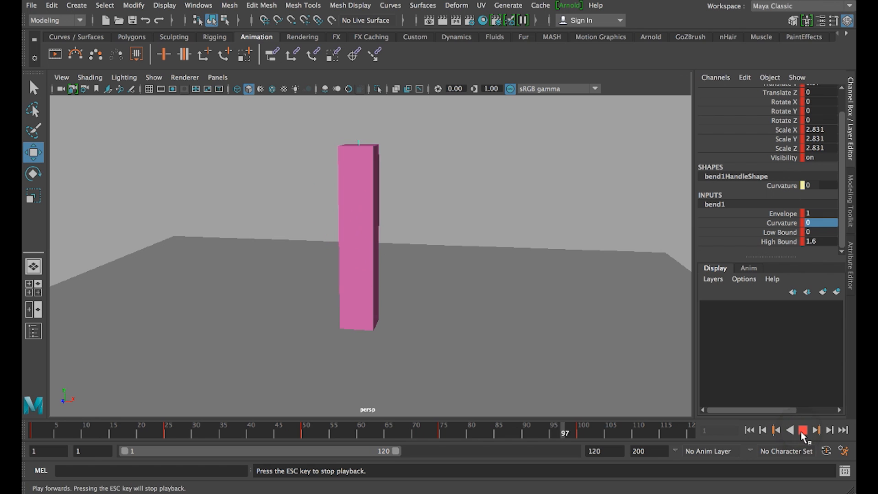
left_click(803, 430)
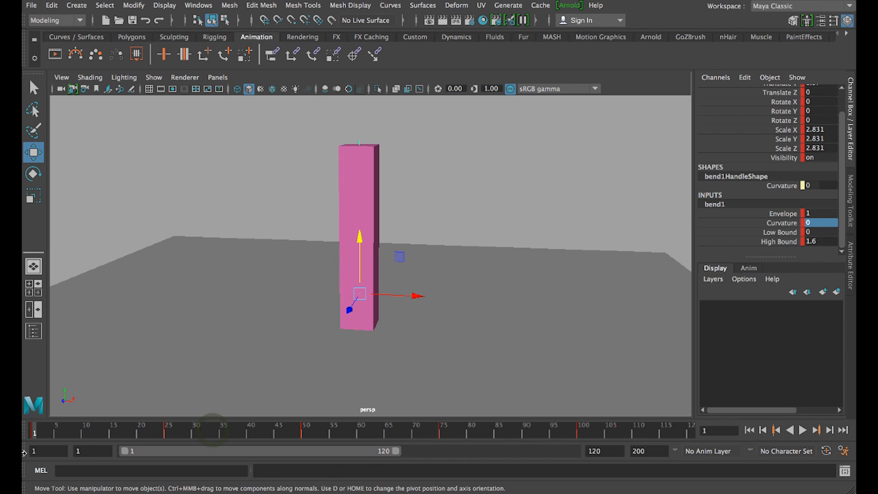
Smooth the column's mesh with 2 divisions
left_click_drag(521, 206, 491, 268, "alt")
left_click(342, 228)
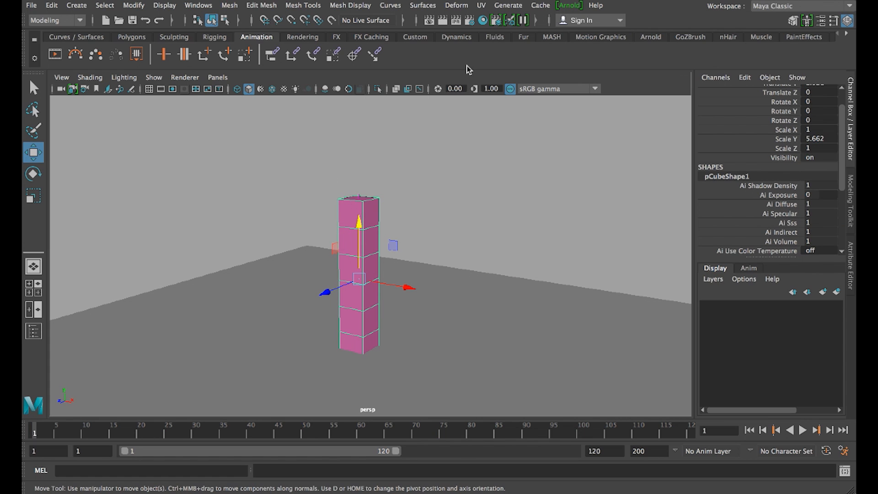
key("super+z")
left_click(236, 6)
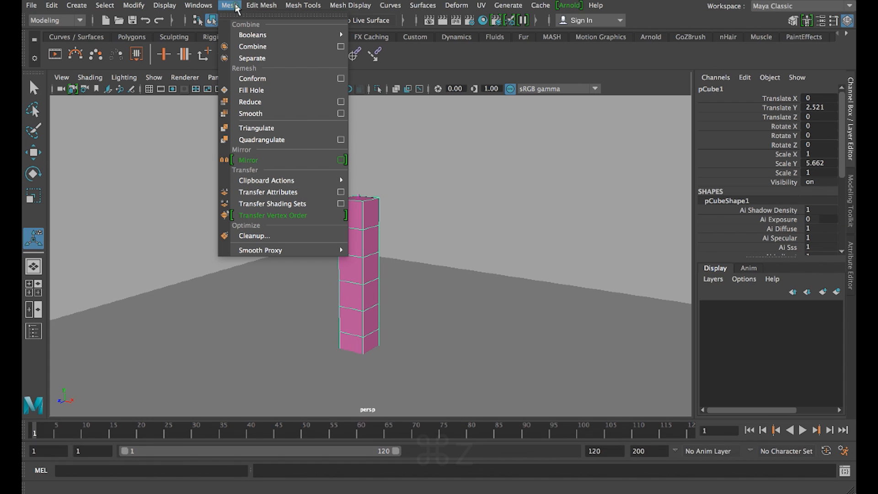
left_click(287, 114)
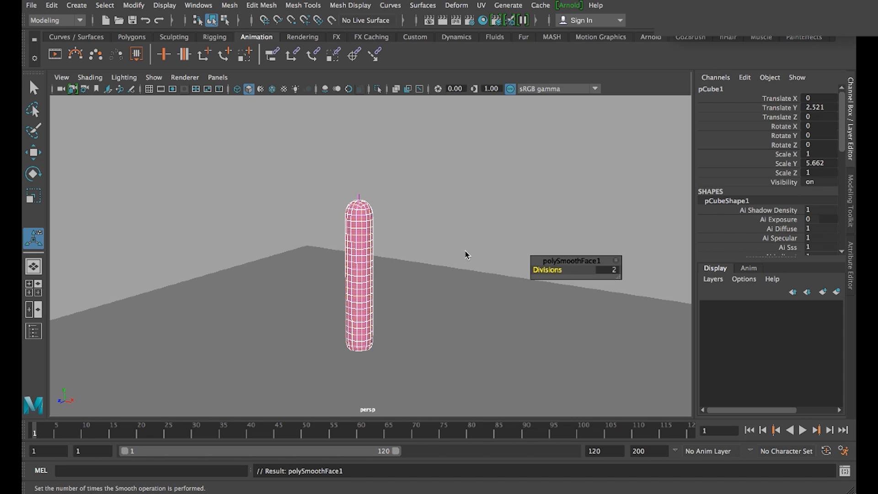
Lower the smoothed column to a Translate Y of 1.888 so its rounded base sinks into the ground plane
key("w")
left_click_drag(497, 380, 498, 366, "alt")
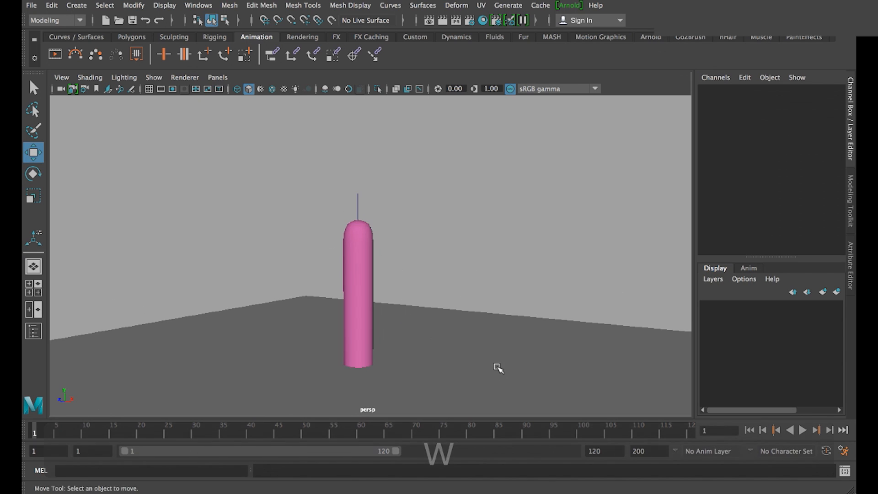
middle_click_drag(497, 366, 486, 329, "alt")
right_click_drag(486, 329, 488, 349, "alt")
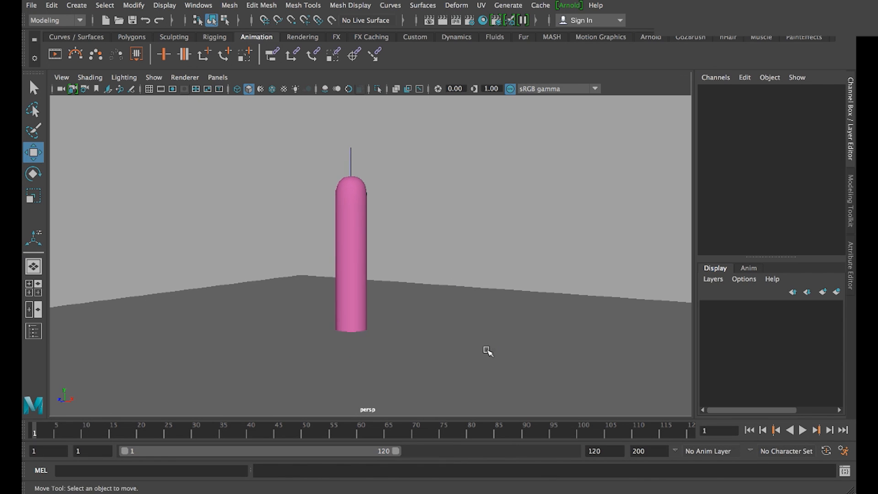
left_click_drag(494, 350, 532, 349, "alt")
Show the column's vertices and select the band of vertex rows around its middle
left_click(364, 259)
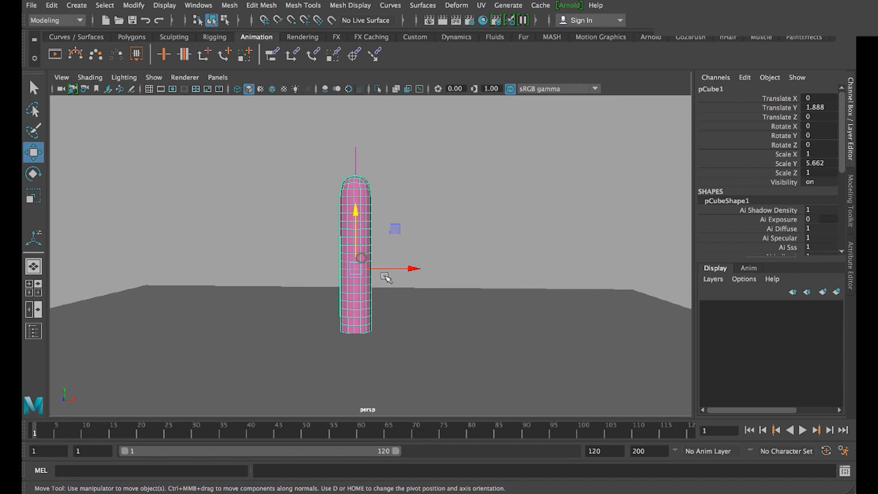
right_click_drag(367, 150, 323, 154)
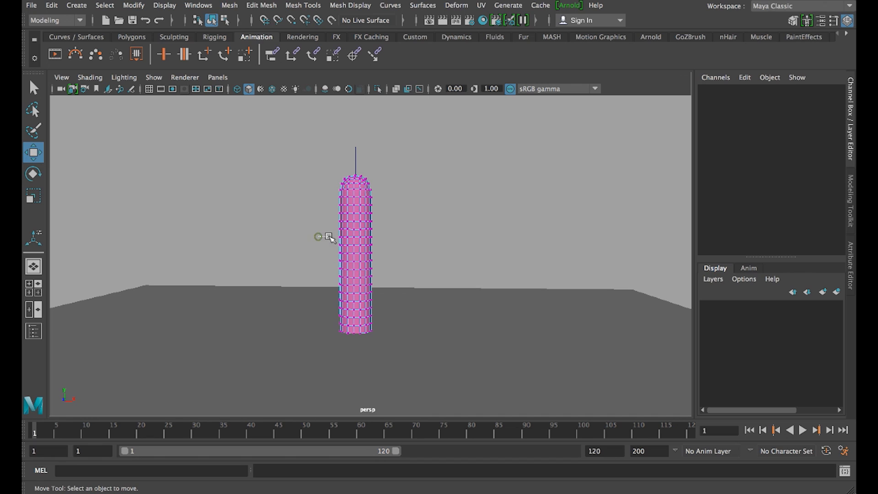
left_click_drag(421, 264, 421, 265)
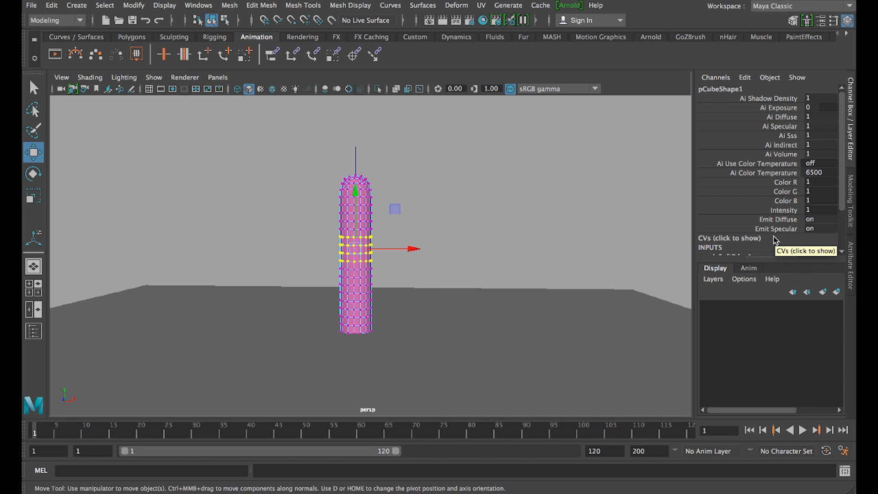
Dock the Select tool's settings beside the viewport and enable Soft Select with a falloff radius of 1.78
double_click(35, 90)
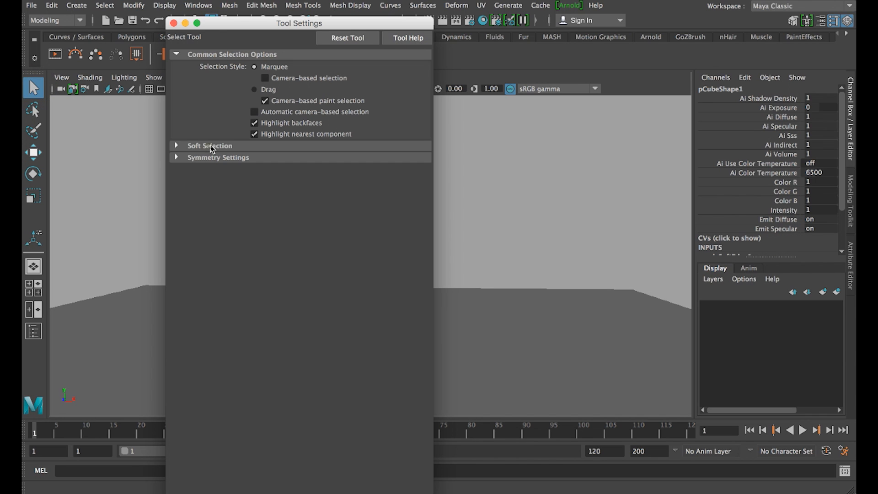
left_click(211, 146)
left_click_drag(231, 23, 851, 305)
left_click(852, 316)
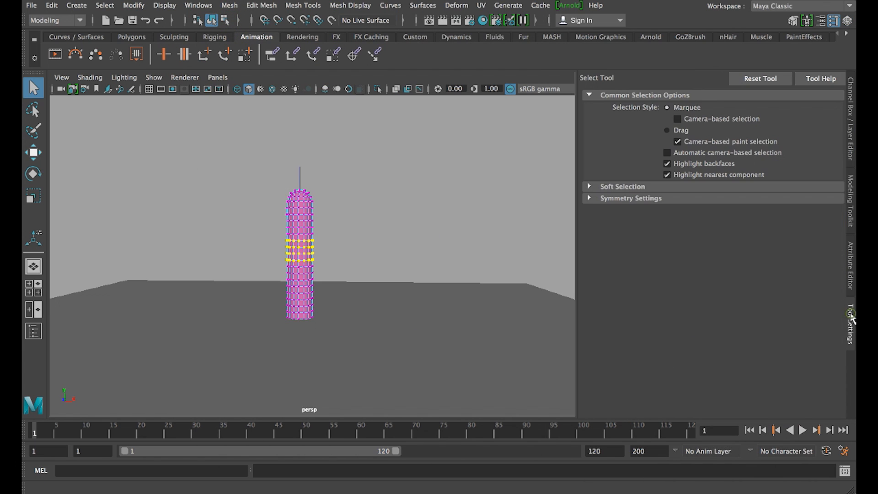
left_click(617, 187)
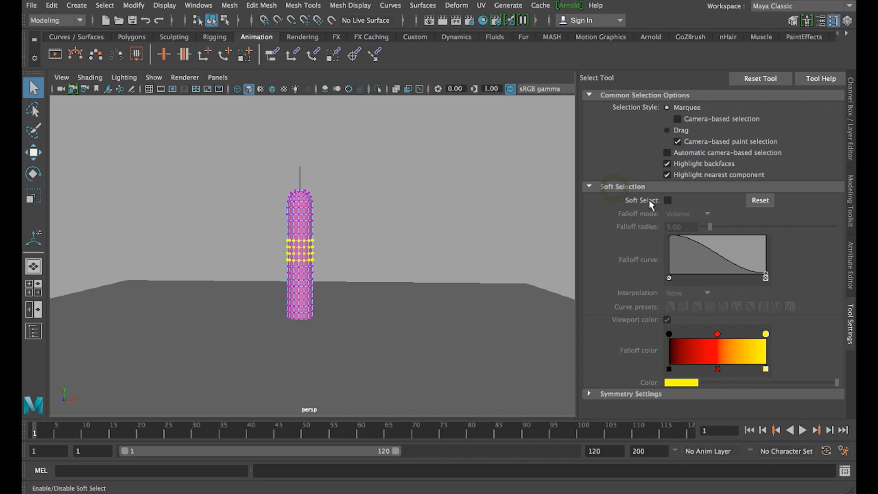
left_click(667, 201)
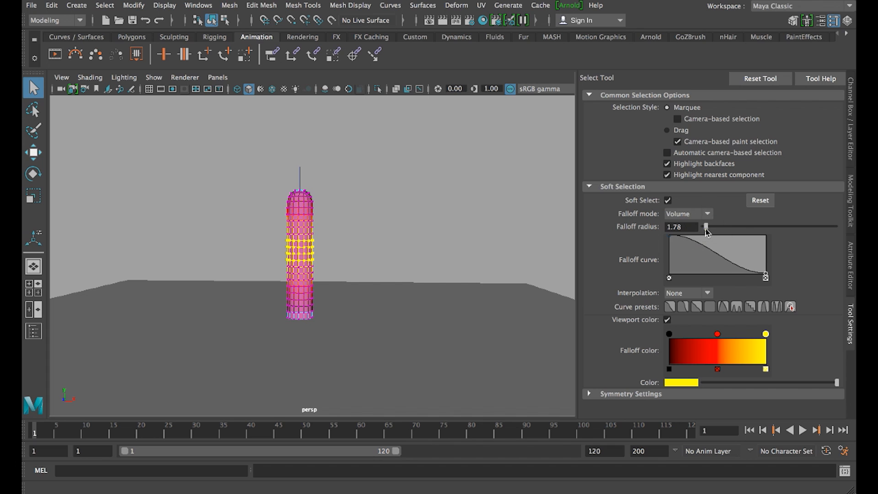
Scale the soft-selected vertices inward to slightly narrow the column's middle, and return to object mode
key("e")
key("r")
left_click_drag(304, 251, 300, 254)
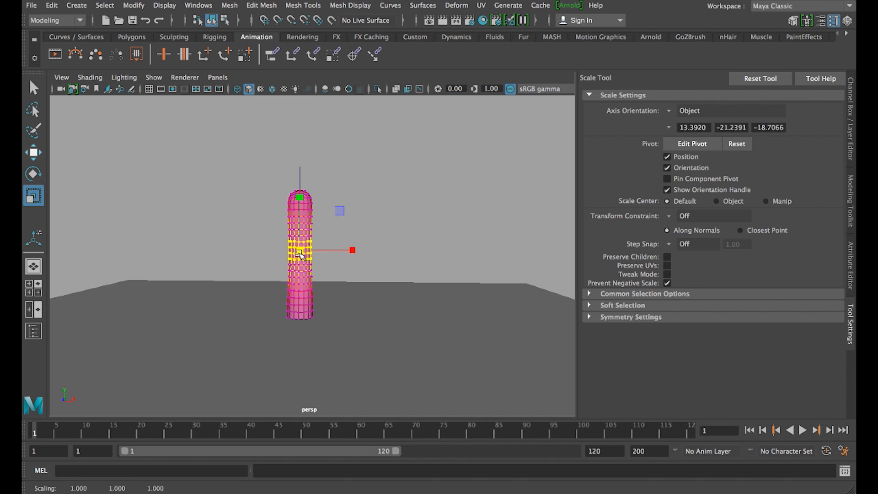
key("w")
left_click(464, 336)
left_click(411, 242)
Play back the sway of the reshaped column and examine it from several angles
left_click_drag(385, 232, 486, 248, "alt")
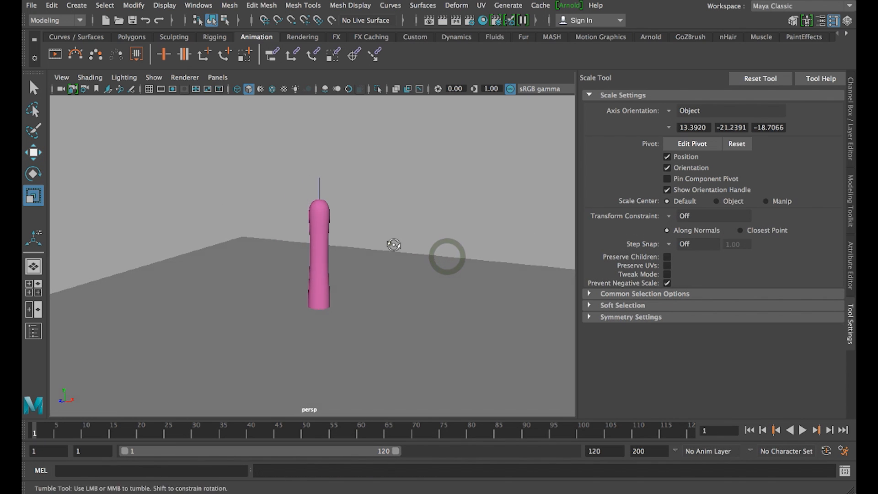
mouse_move(392, 245)
left_mouse_down("alt")
mouse_move(451, 245)
mouse_move(391, 261)
left_mouse_up("alt")
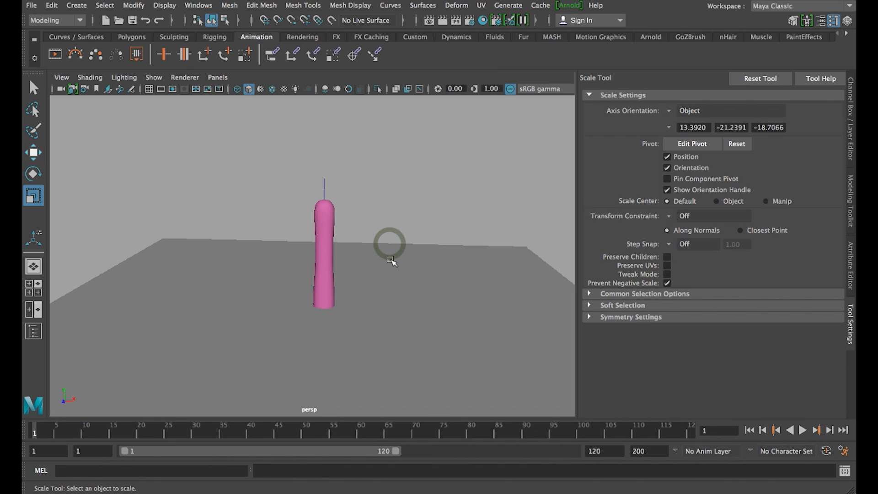
left_click(802, 430)
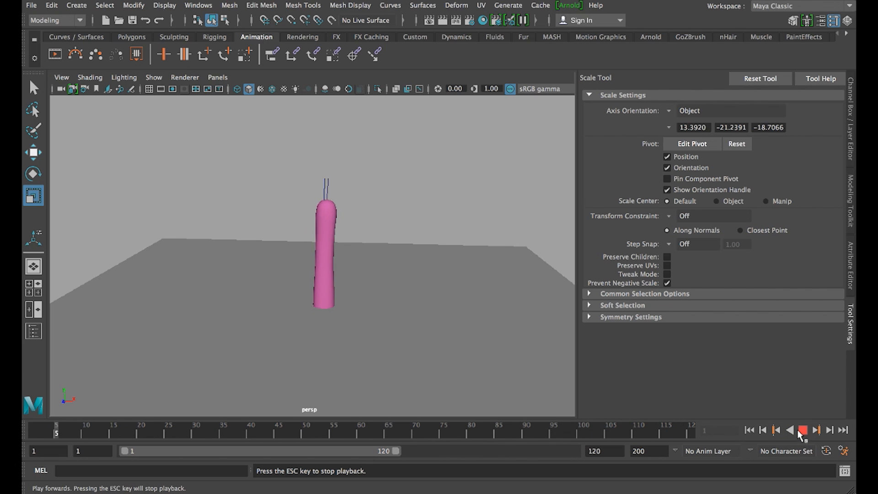
left_click_drag(455, 318, 352, 315, "alt")
left_click_drag(268, 324, 396, 333, "alt")
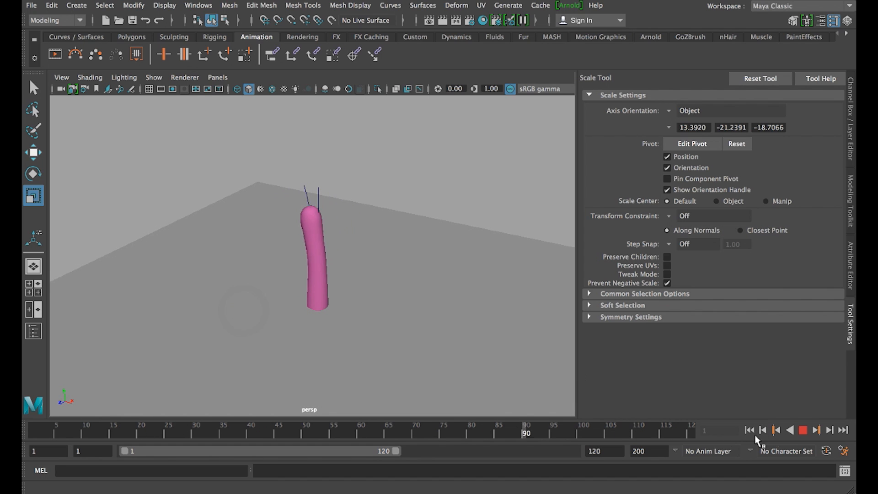
left_click(801, 429)
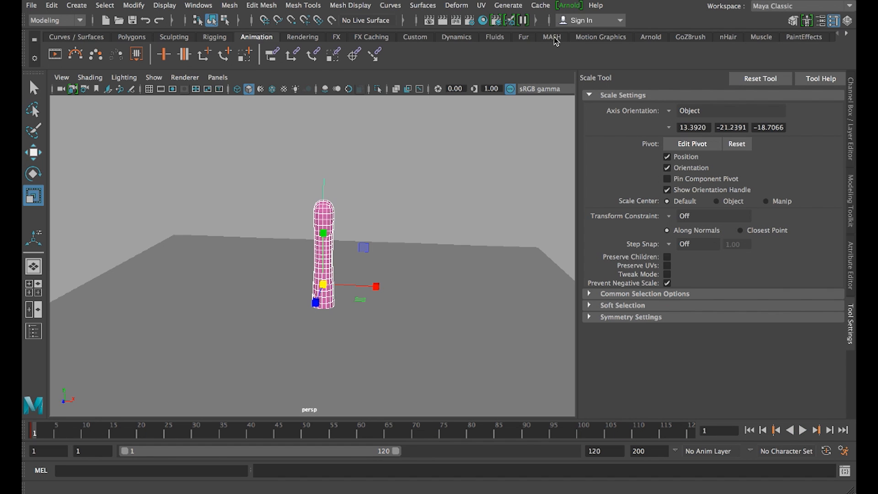
Create a MASH network from the column together with its bend handle
left_click(551, 37)
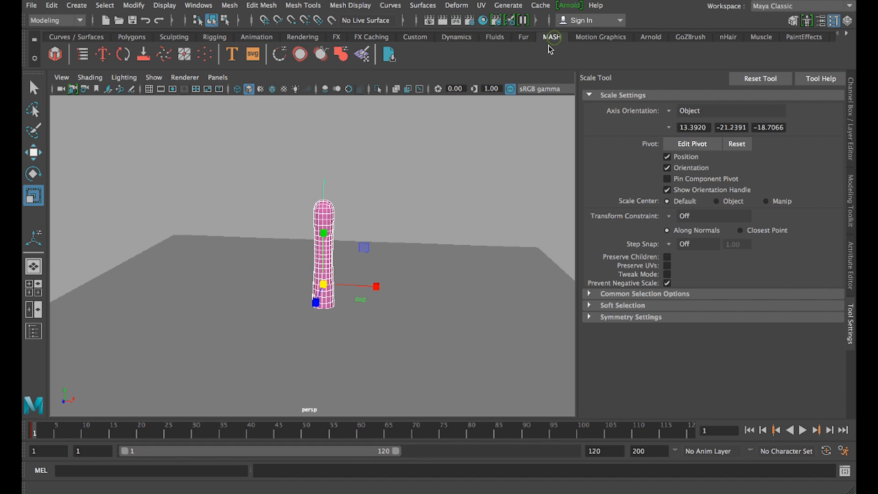
left_click(55, 54)
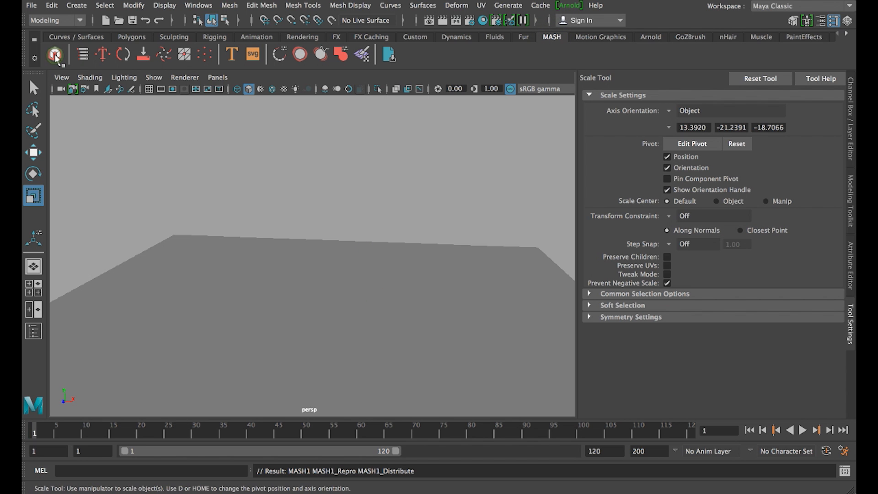
Move the ground plane down about 2.9 units so the MASH column stands on top of it
left_click_drag(462, 242, 472, 177, "alt")
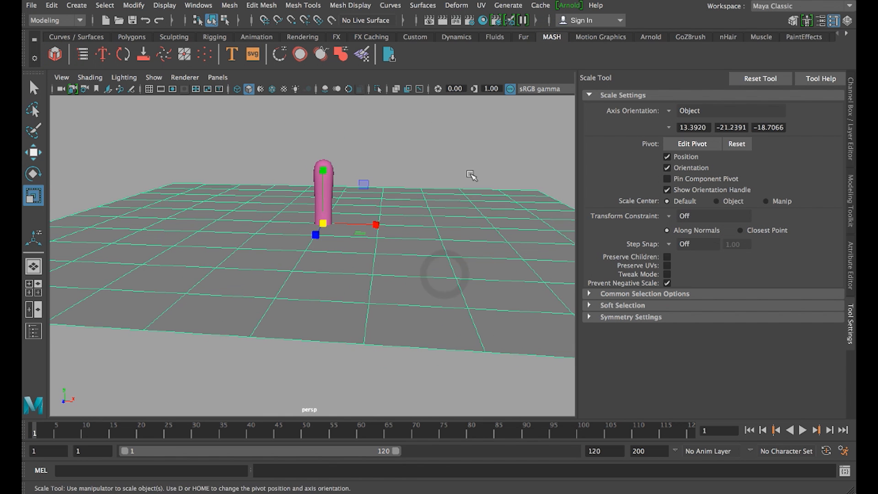
key("w")
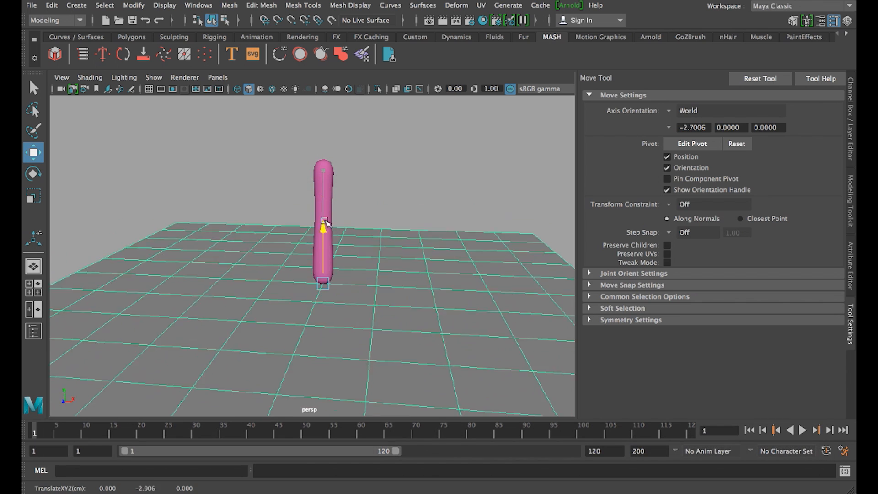
left_click(388, 176)
left_click_drag(384, 186, 328, 189, "alt")
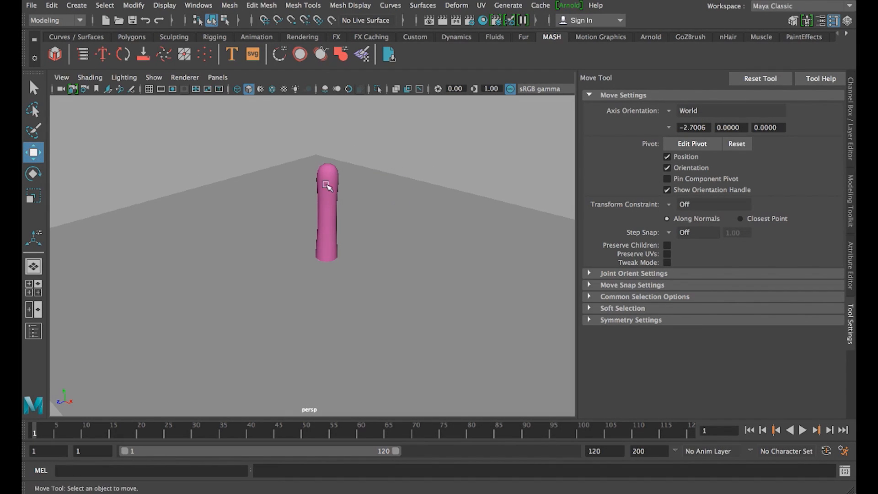
Set the Distribution Type of the MASH1 network's Distribute node to Grid and play back the animated copies
left_click(33, 331)
left_click(93, 206)
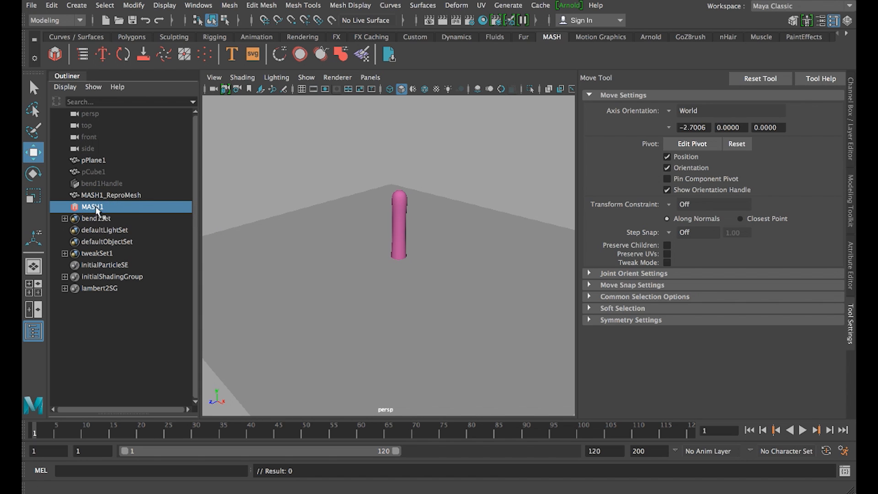
left_click(846, 263)
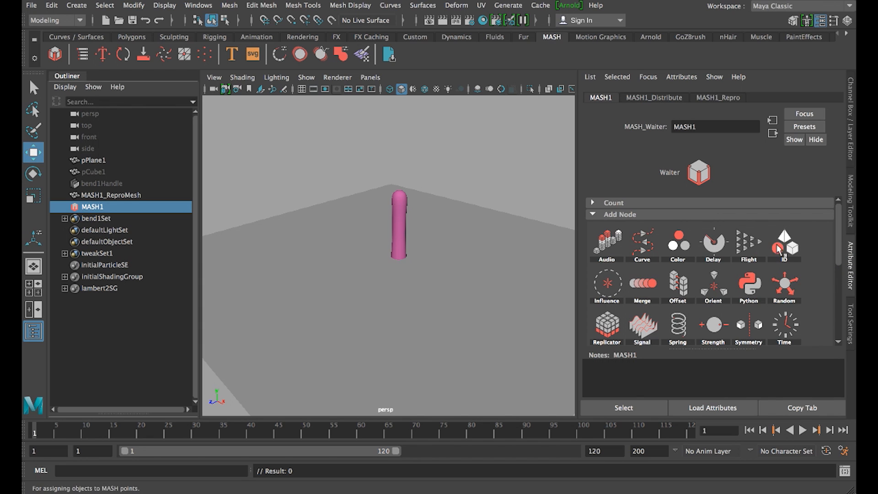
left_click(657, 98)
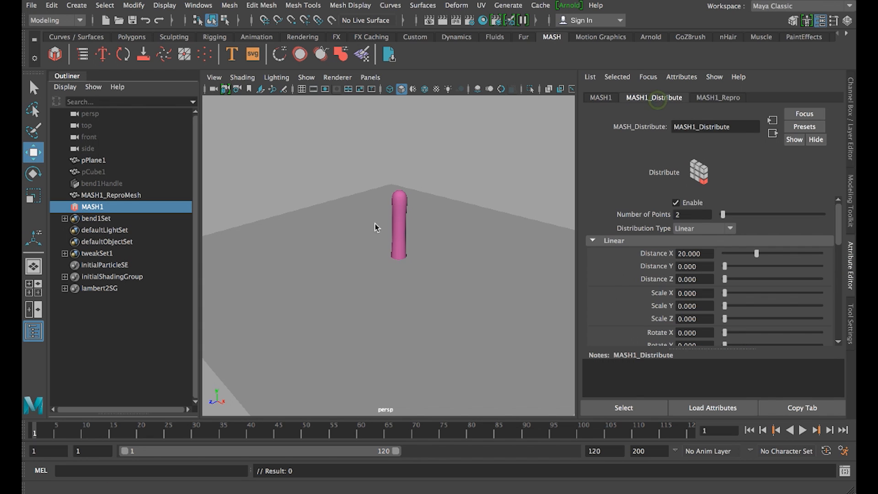
key("ctrl+z")
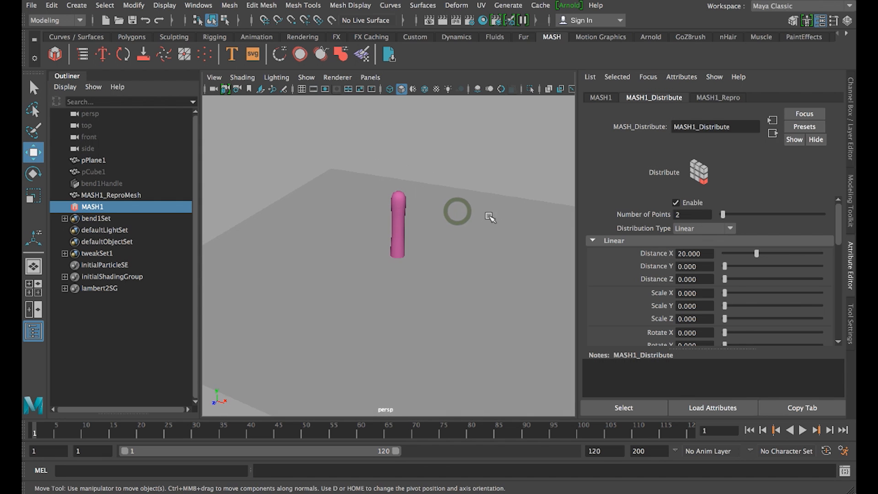
left_click(730, 228)
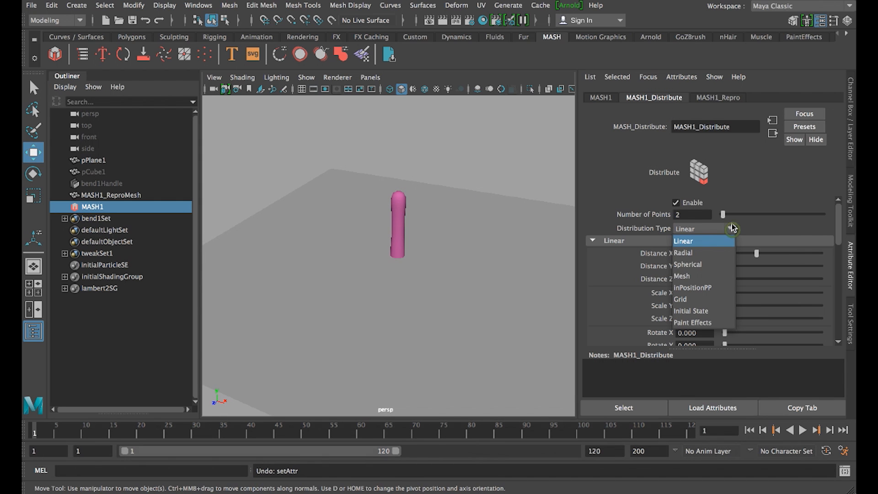
left_click(713, 299)
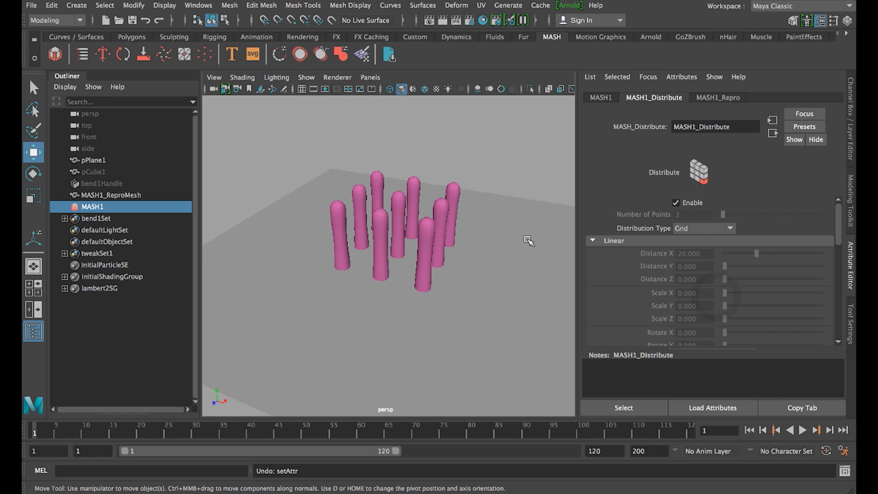
left_click(803, 430)
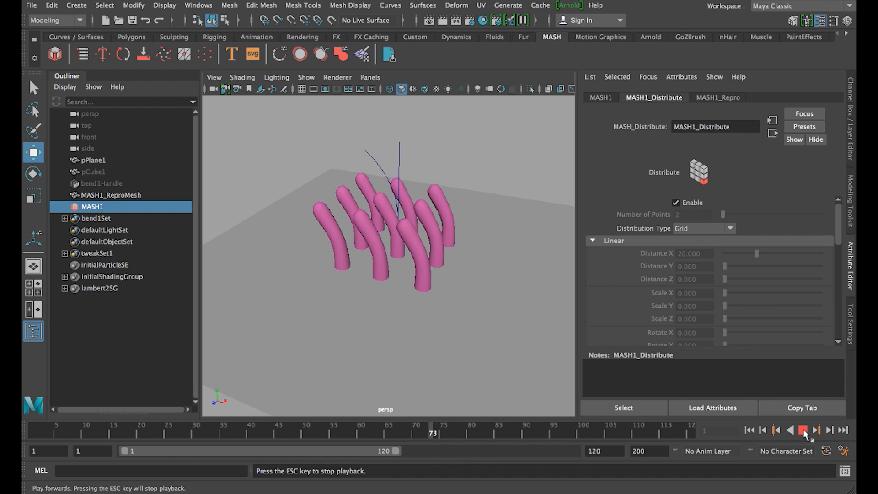
Stop the playback and set Grid X and Grid Z to 10 in the Distribute node's Grid settings
left_click(803, 429)
left_click_drag(241, 272, 432, 315, "alt")
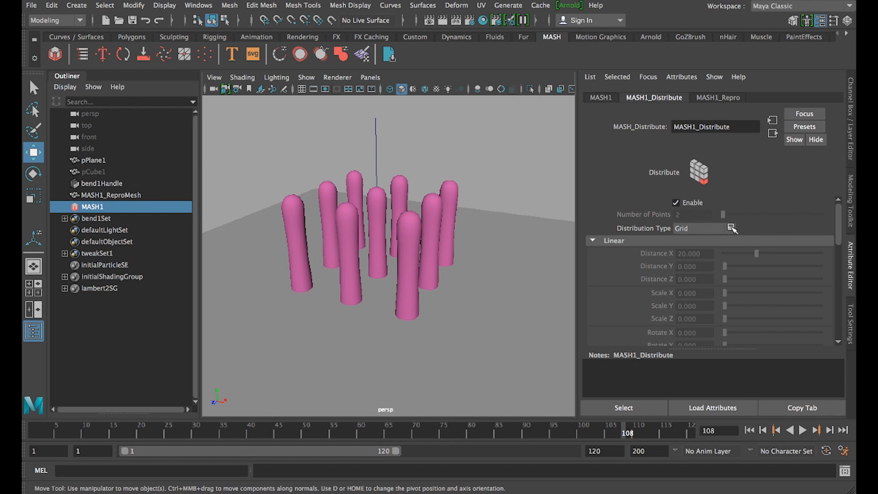
left_click(611, 242)
left_click(614, 265)
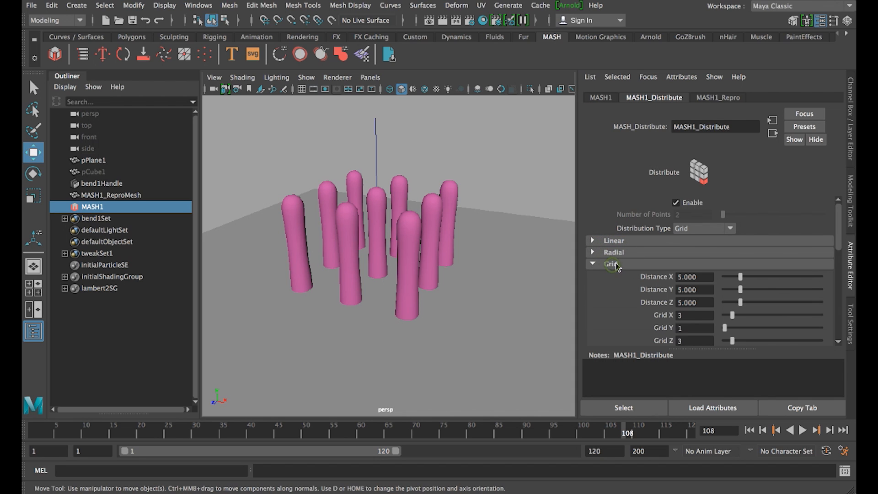
right_click_drag(461, 224, 446, 236, "alt")
left_click(700, 314)
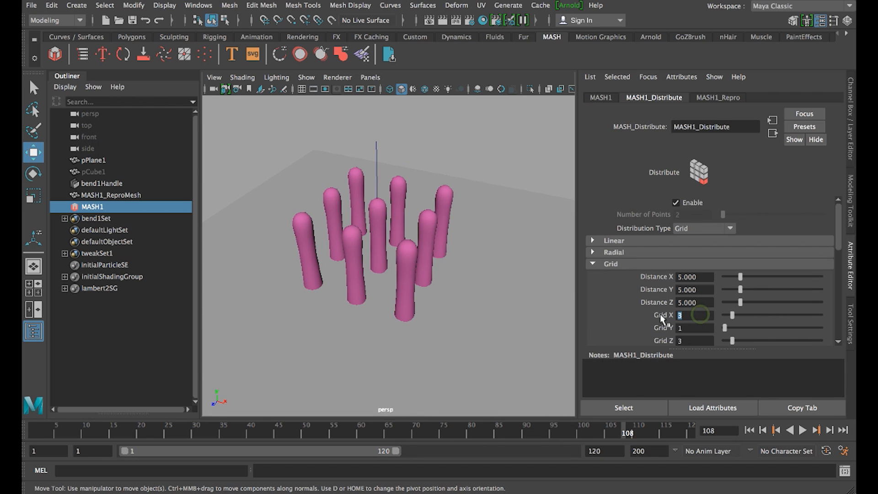
type("10")
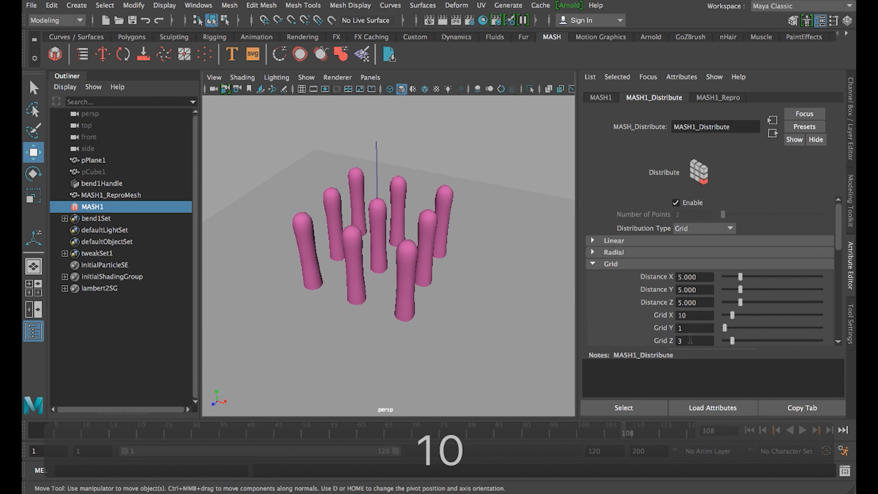
left_click(690, 339)
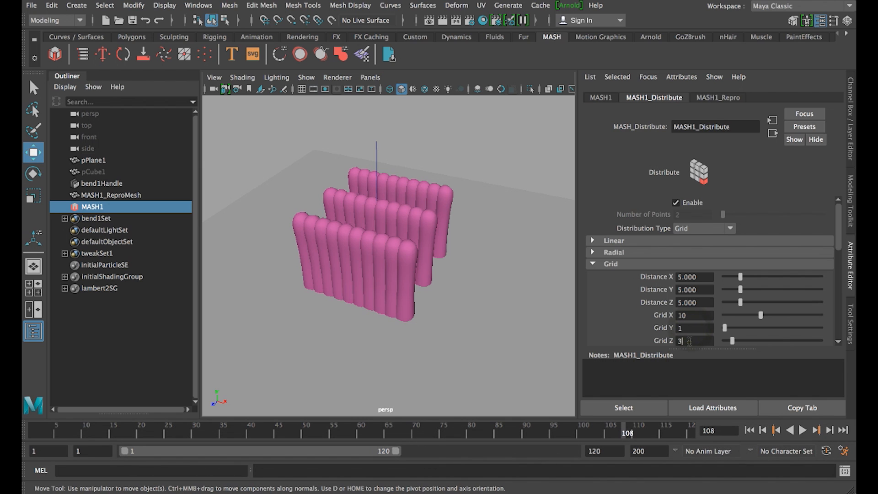
type("10")
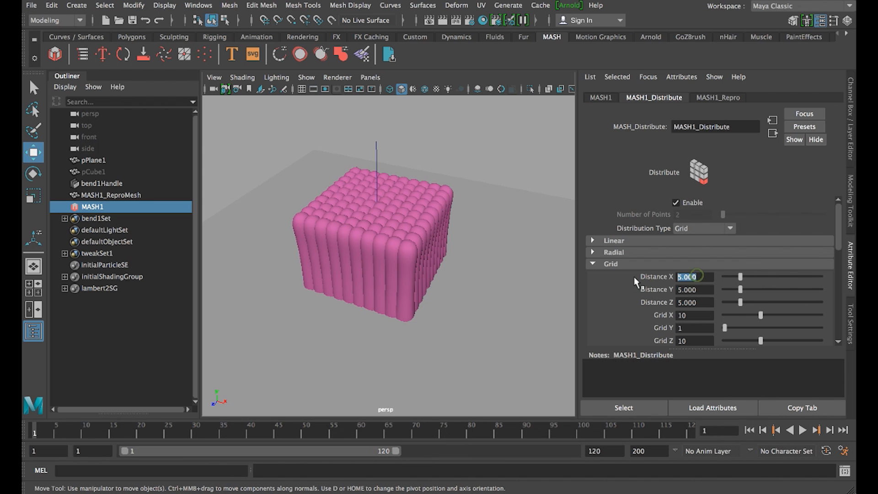
Try spacing the grid copies with Distance X, Distance Y and Distance Z of 10
type("10")
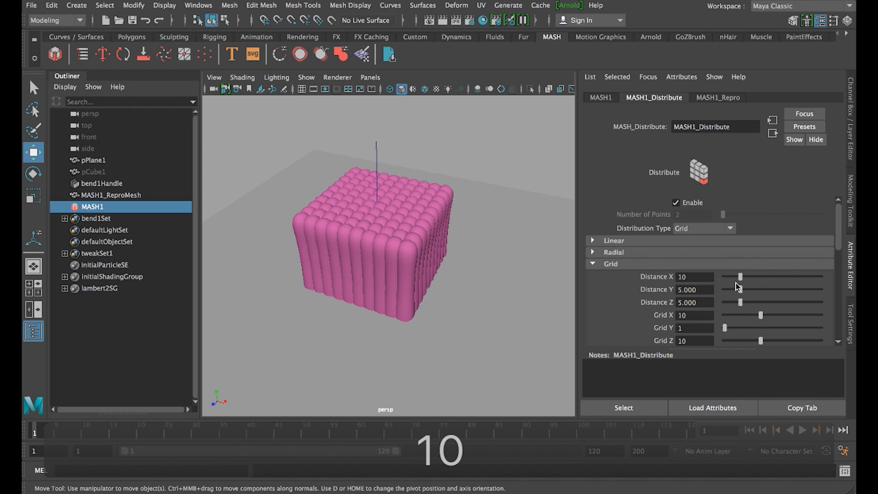
left_click(707, 290)
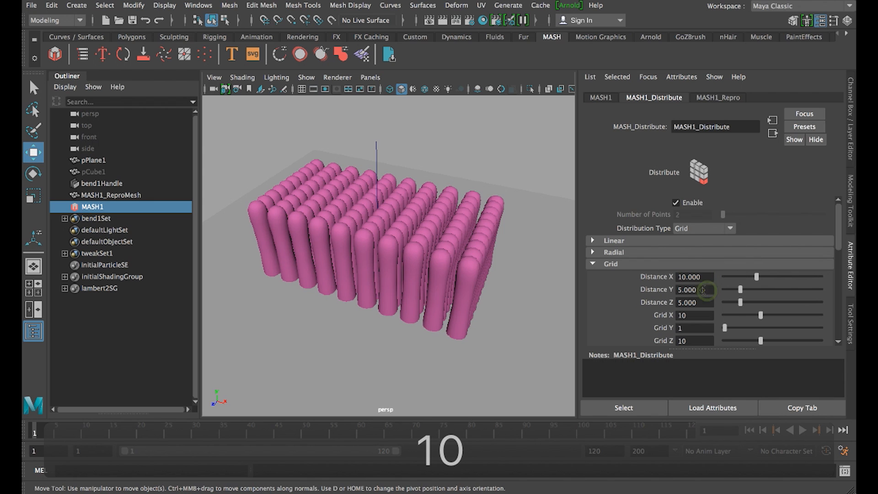
type("10")
left_click(697, 302)
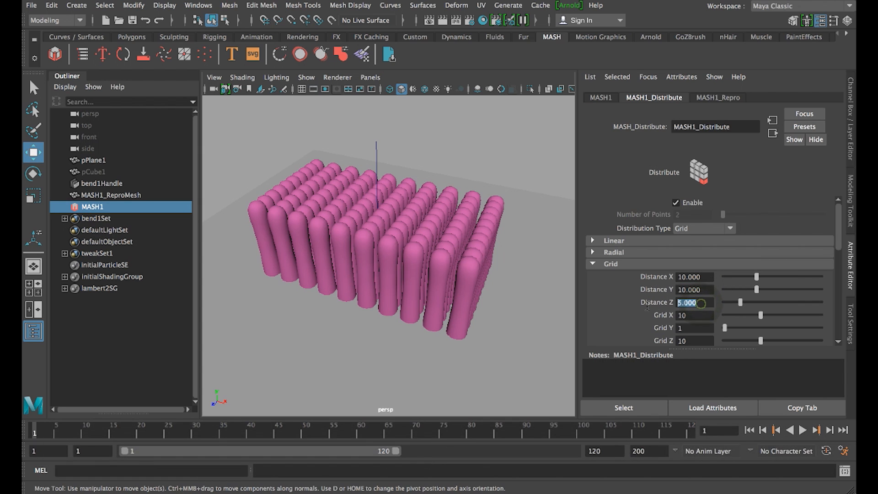
type("10")
key("Return")
Set the grid's Distance X, Distance Y and Distance Z to 15 to spread the columns further apart
left_click_drag(500, 315, 479, 307, "alt")
left_click(708, 276)
type("15")
key("Tab")
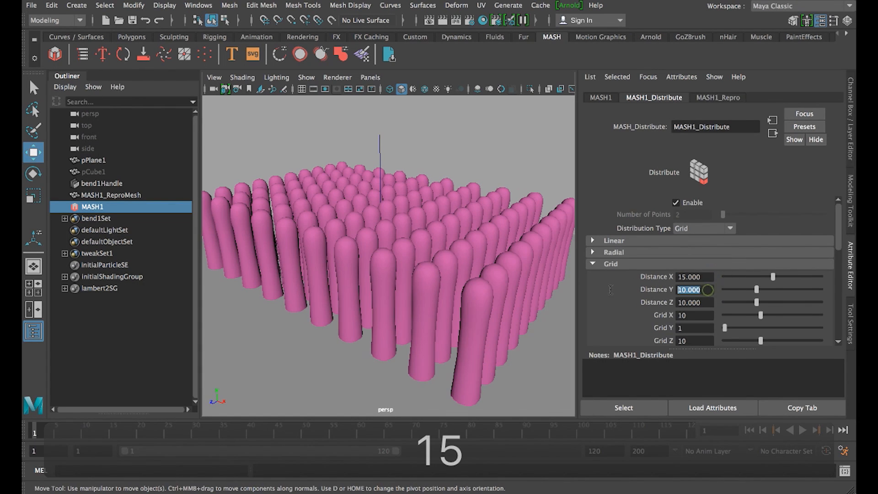
type("15")
key("Tab")
type("15")
key("Return")
Play back the swaying grid of columns and save the scene
left_click_drag(480, 302, 460, 279, "alt")
left_click(802, 431)
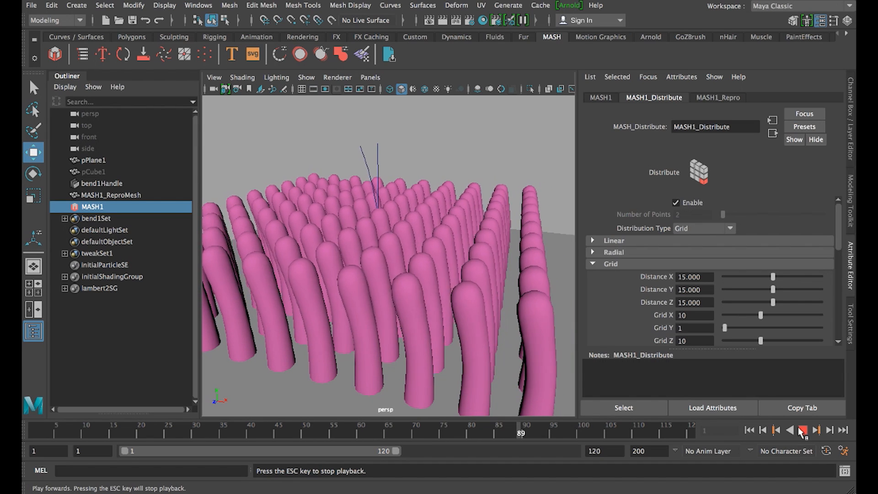
left_click(802, 431)
key("super+s")
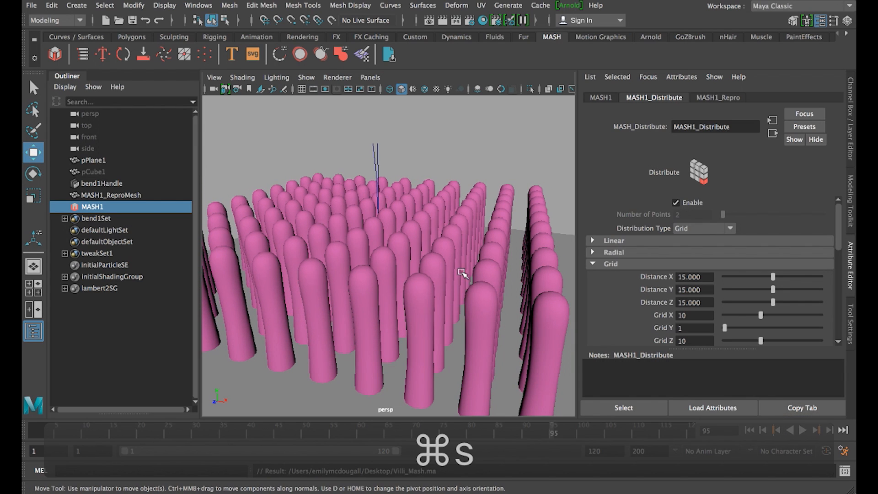
Add a Time node to the MASH1 network
scroll(439, 281, "down", 8)
left_click_drag(433, 280, 405, 290, "alt")
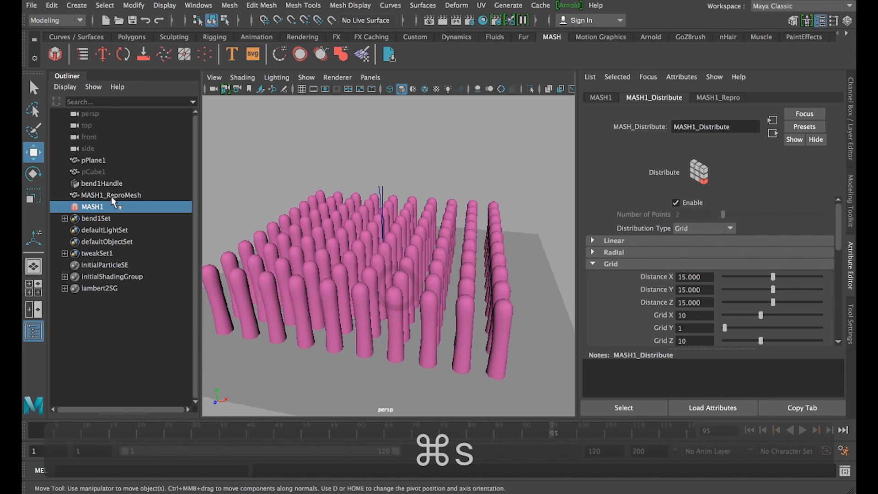
left_click(600, 98)
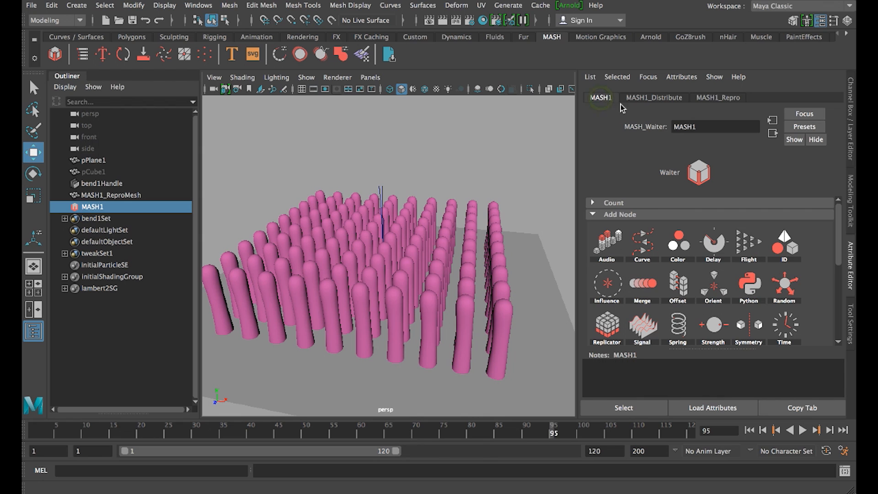
left_click(785, 323)
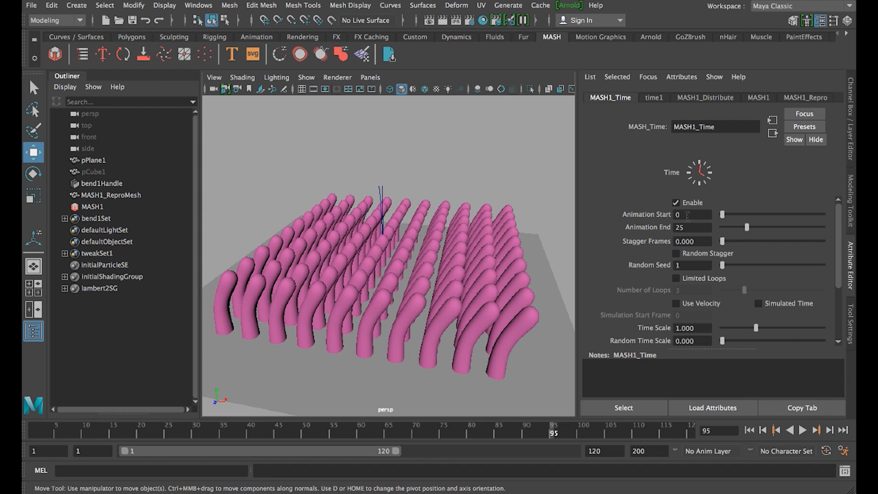
Set the Time node's Animation Start to 1 and Animation End to 100, and play back from frame 1
type("1")
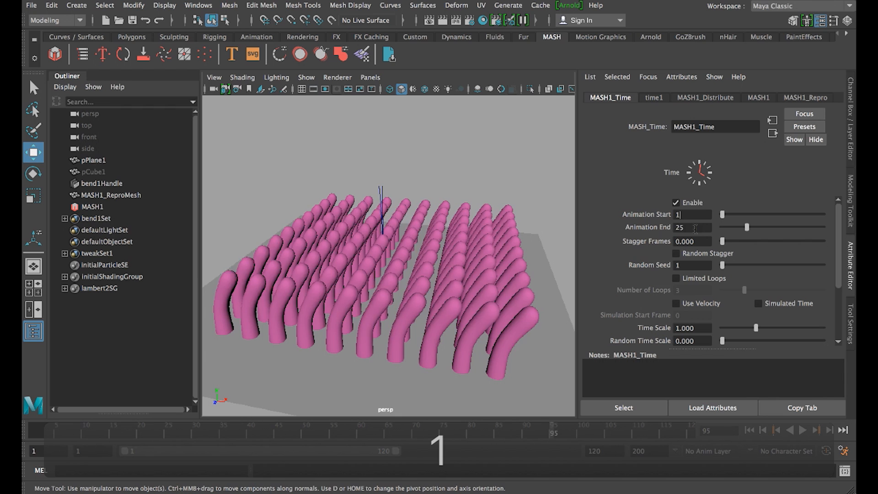
double_click(694, 227)
type("100")
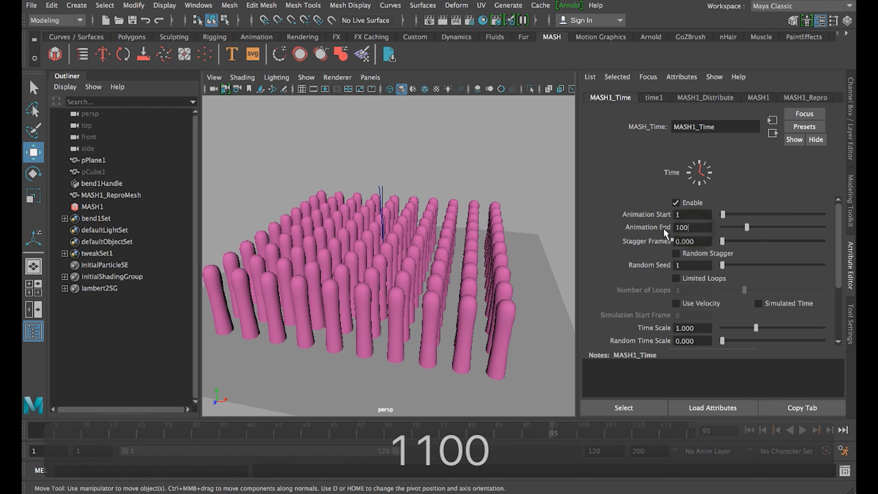
left_click(696, 241)
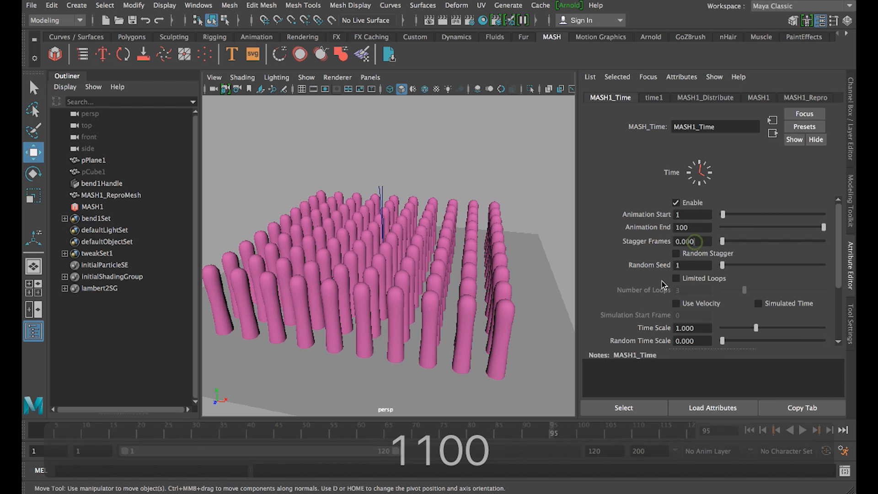
left_click_drag(44, 426, 24, 432)
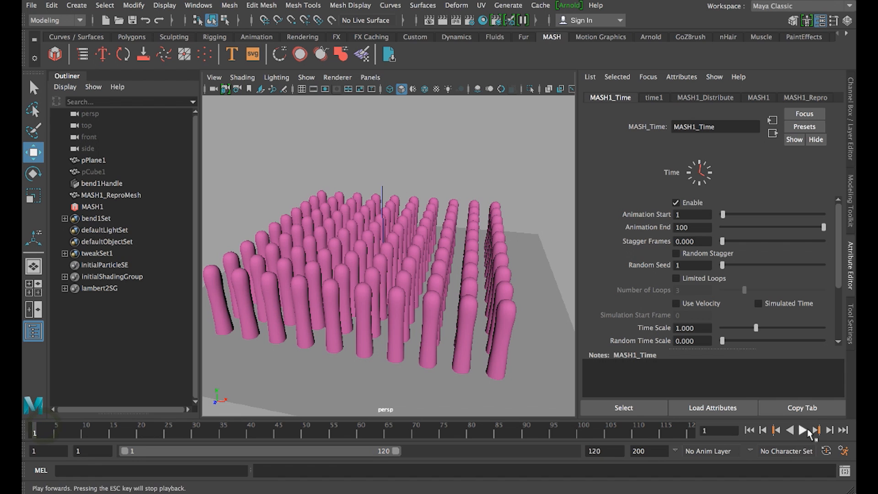
left_click(803, 430)
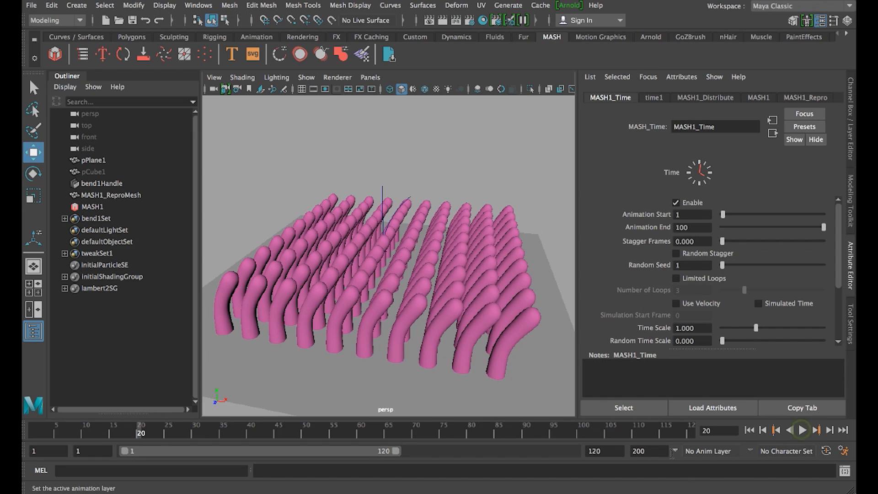
Extend the playback range to frame 200, play it back and return to frame 1
left_click_drag(389, 453, 586, 464)
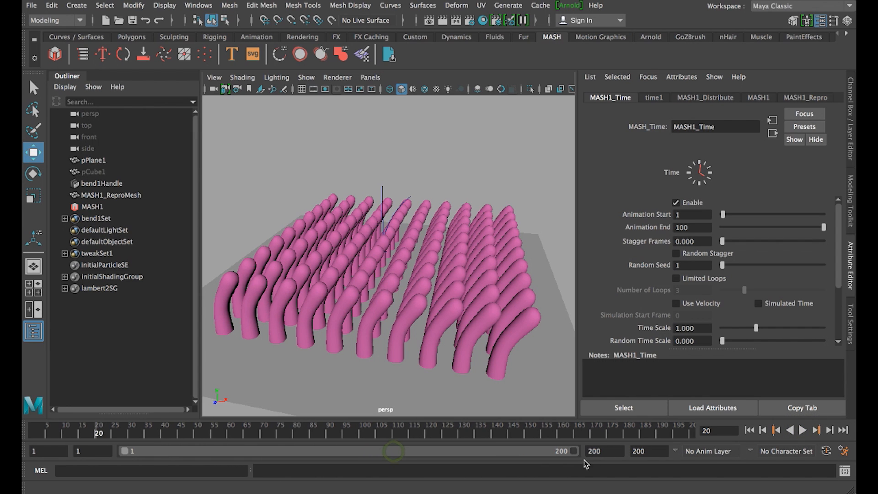
key("alt+v")
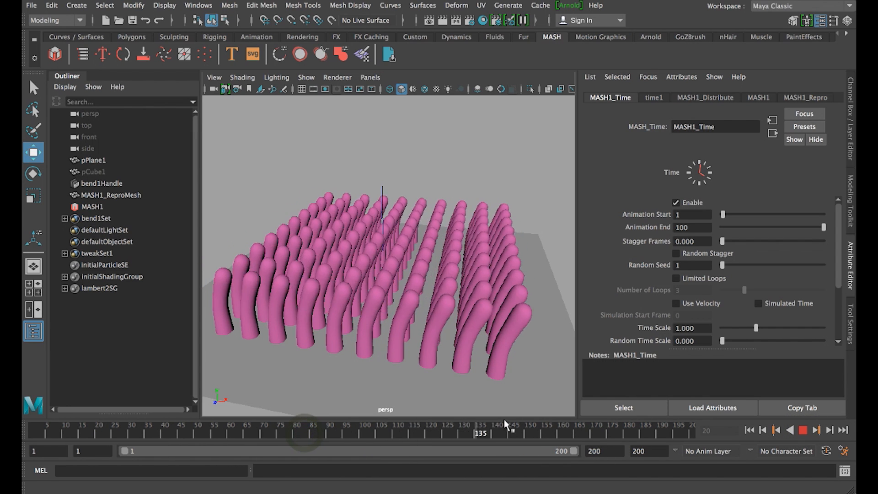
mouse_move(508, 428)
left_mouse_down()
mouse_move(28, 440)
mouse_move(38, 445)
left_mouse_up()
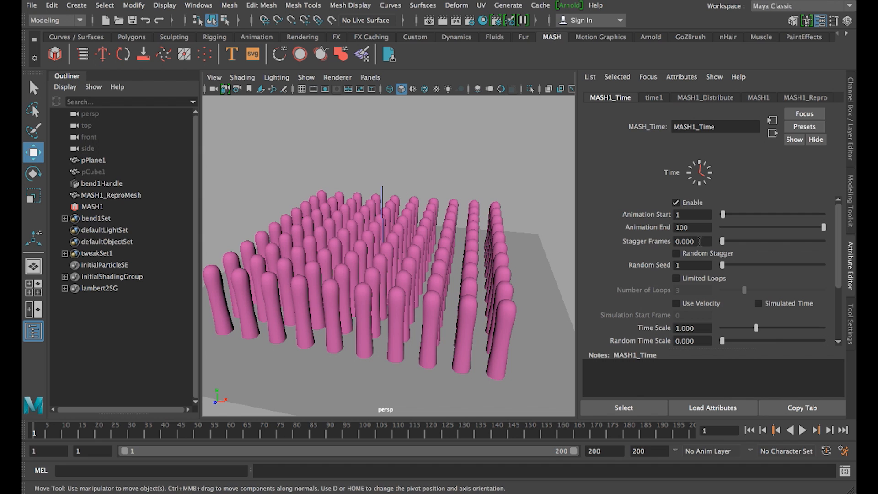
Set Stagger Frames to 20 with Random Stagger enabled on the Time node, and play back the staggered sway
left_click_drag(701, 243, 658, 241)
type("20")
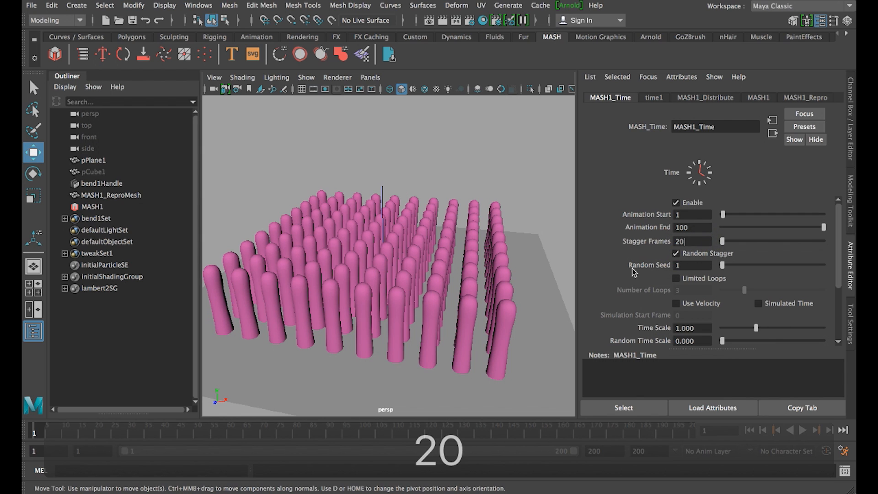
key("Return")
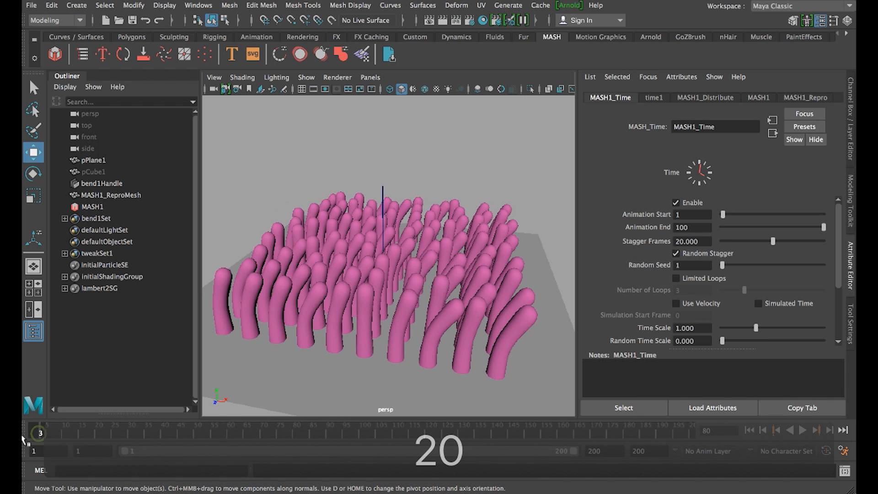
left_click(803, 430)
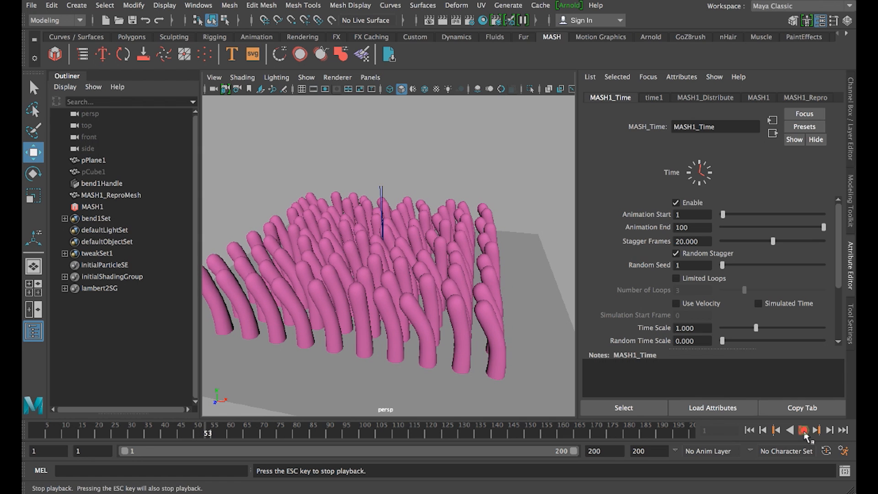
left_click(804, 430)
Try a Stagger Frames value of 10 and play back from the start of the range
left_click(689, 241)
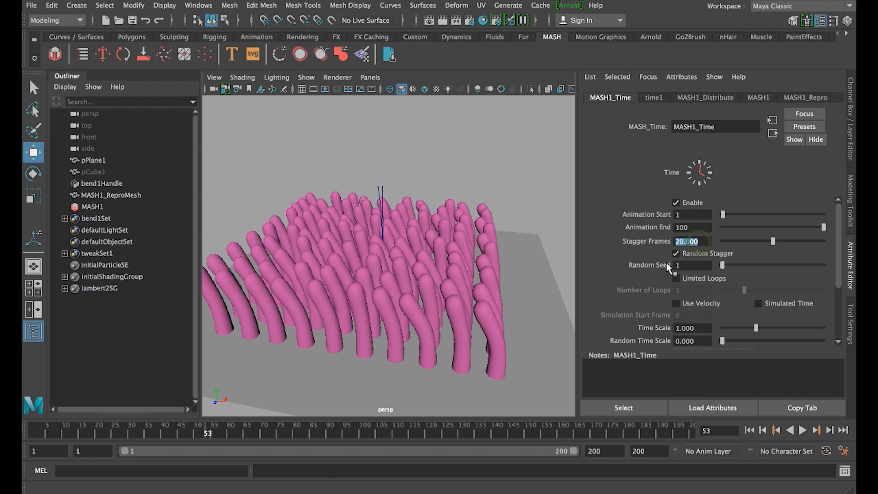
type("10")
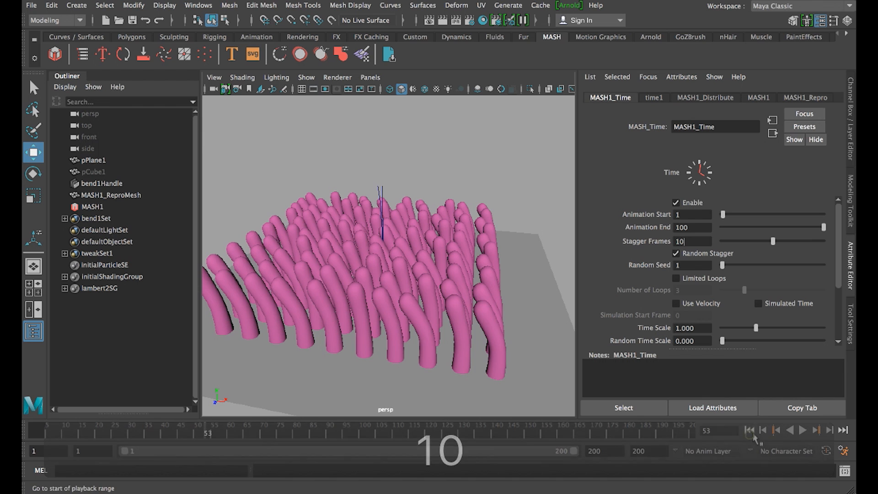
left_click(750, 431)
left_click(802, 431)
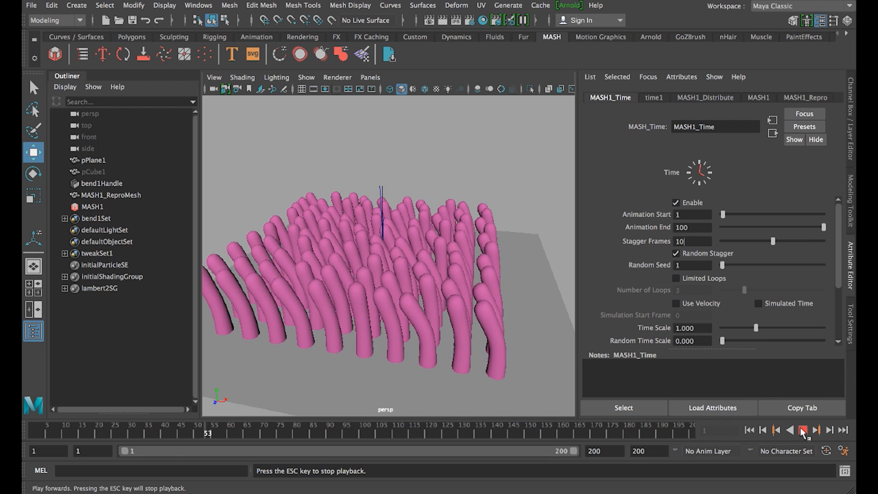
left_click(802, 430)
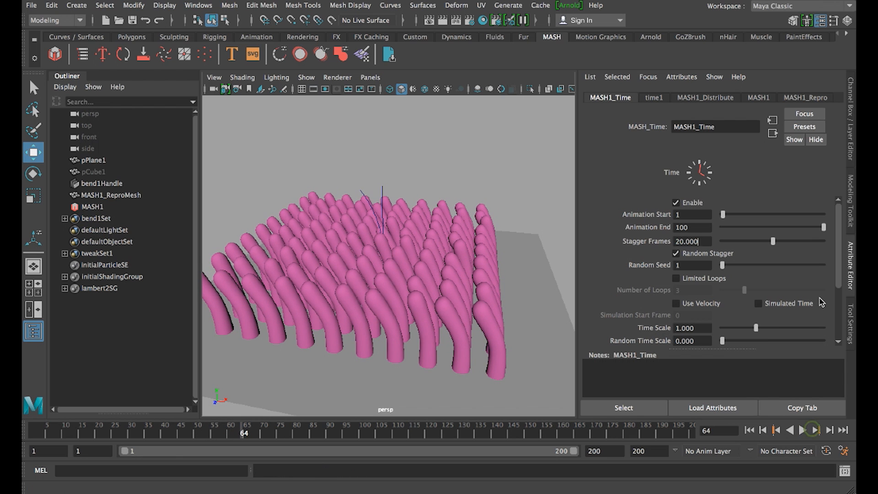
Set the Time node's Random Time Scale to about 0.052 and play back the animation from the start
scroll(805, 295, "down", 3)
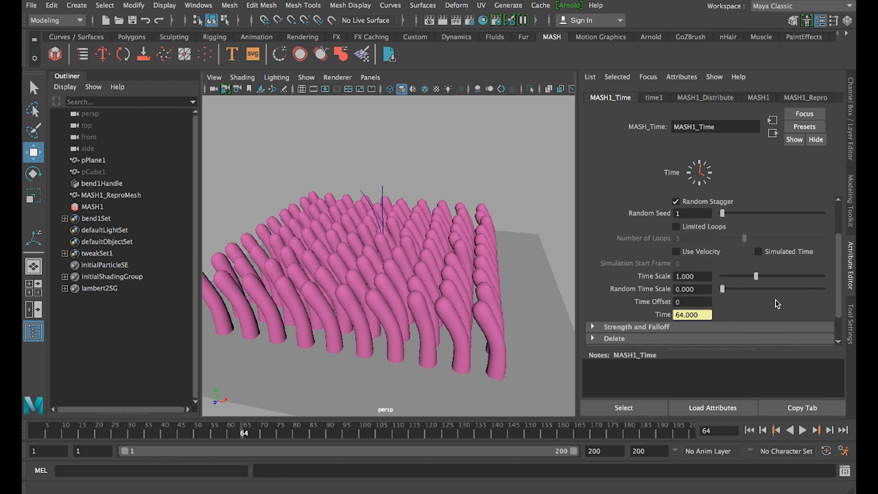
left_click_drag(756, 291, 786, 291)
left_click_drag(712, 290, 710, 290)
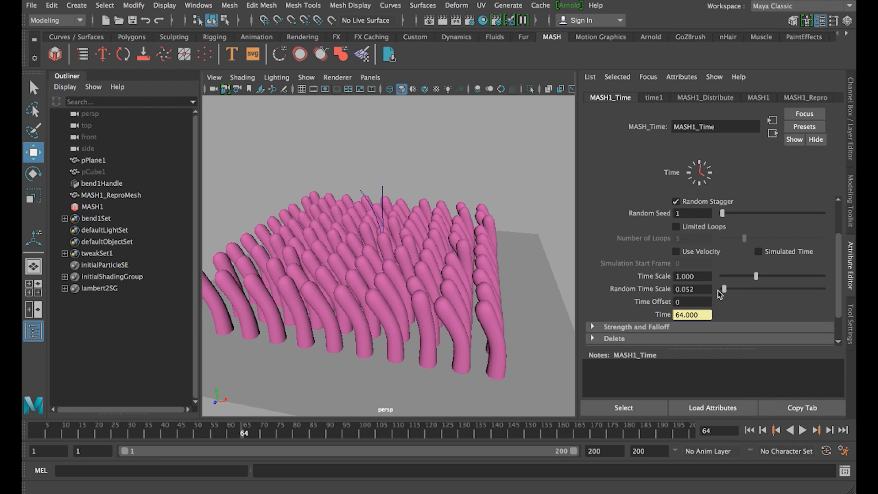
left_click(37, 430)
left_click(803, 430)
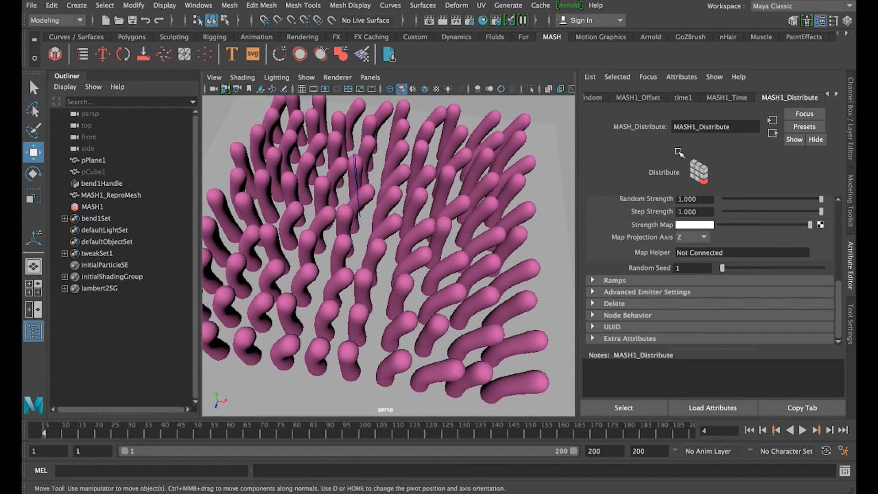
Add a second Random node to the MASH1 network
left_click(625, 99)
left_click(836, 94)
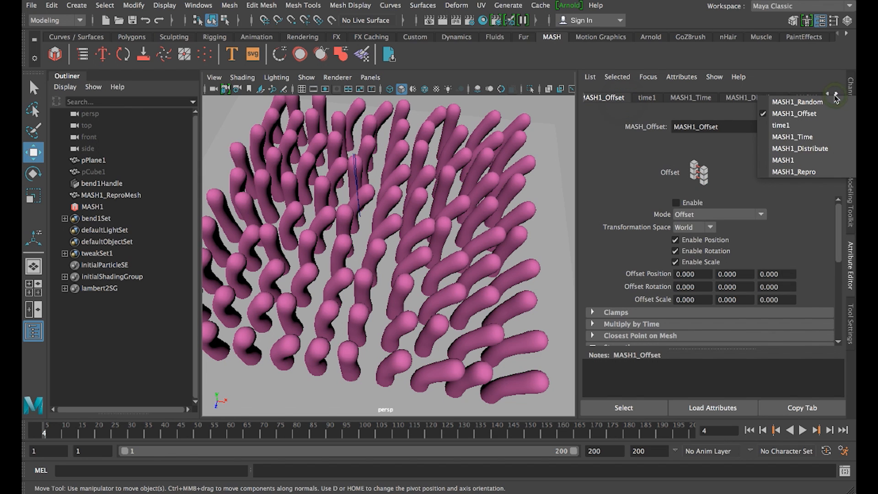
left_click(834, 95)
left_click(812, 104)
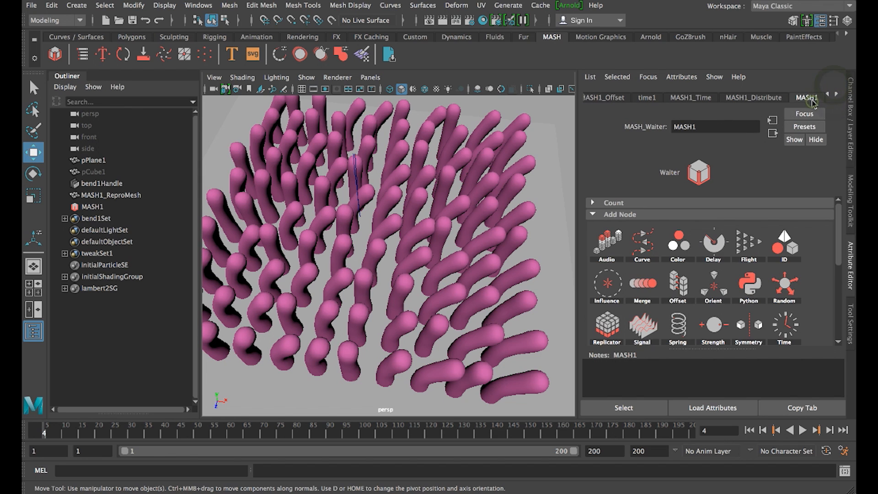
left_click(784, 285)
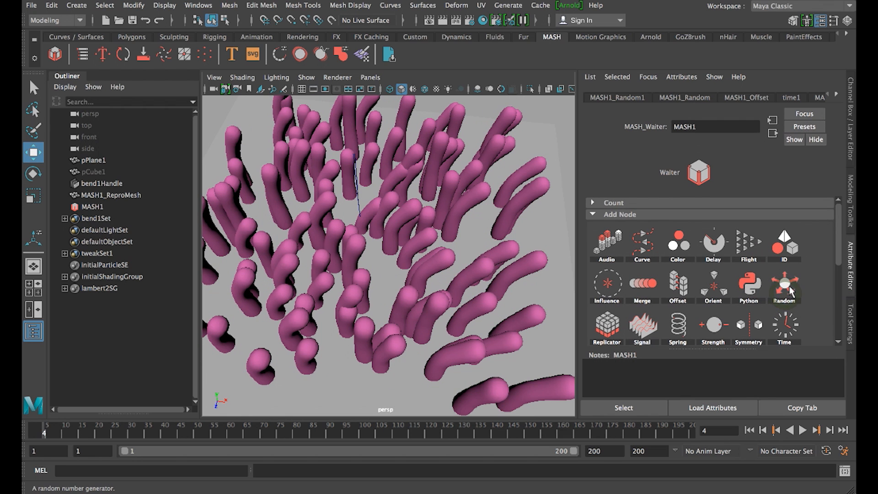
left_click_drag(303, 294, 353, 274, "alt")
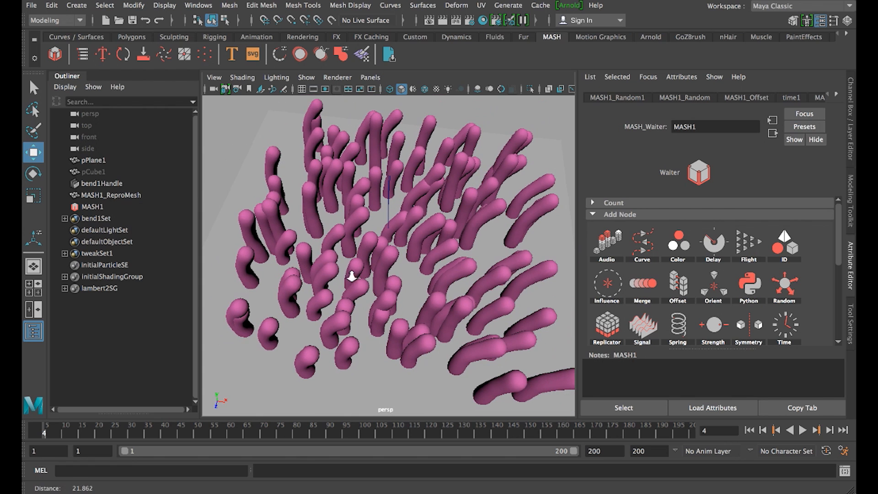
Set the new Random node's Position X to 0, Position Y to about 0.294 and Position Z to about 0.118
left_click(683, 97)
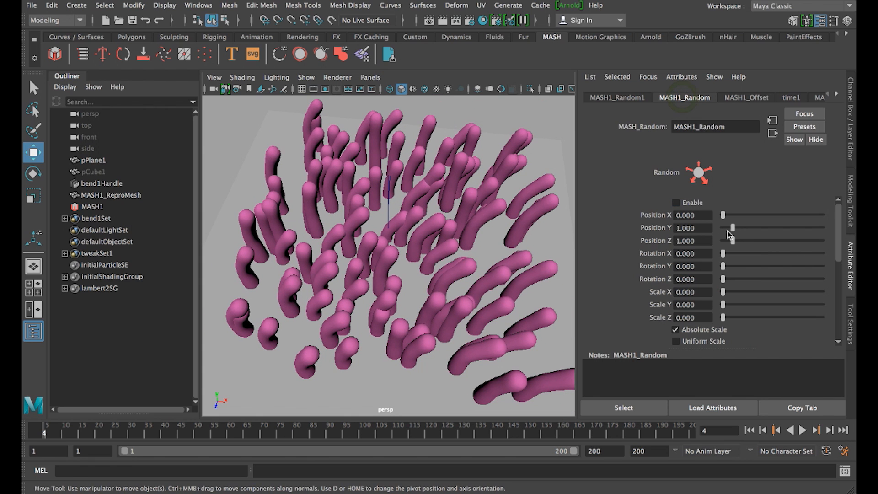
mouse_move(733, 231)
left_mouse_down()
mouse_move(723, 227)
mouse_move(722, 241)
left_mouse_up()
left_click(628, 102)
left_click_drag(728, 219, 724, 245)
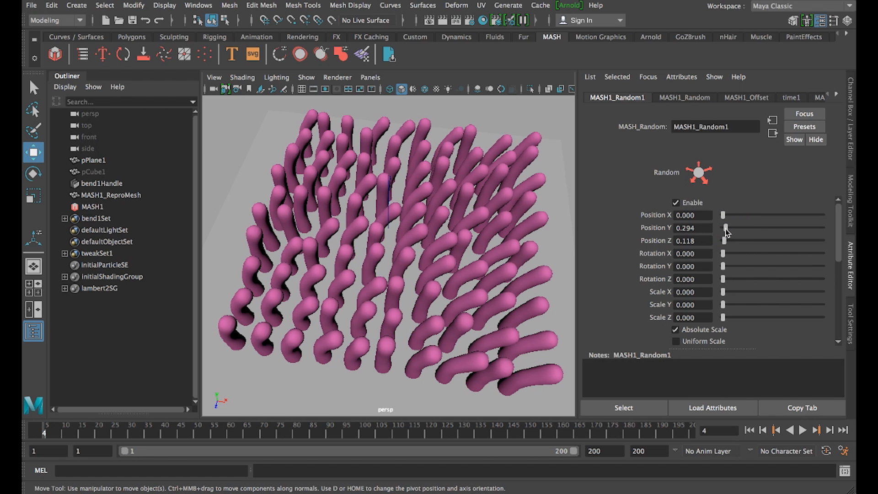
Raise the new Random node's Position Y to about 0.529, checking the column heights from several angles
left_click_drag(493, 288, 415, 270, "alt")
left_click_drag(726, 229, 730, 228)
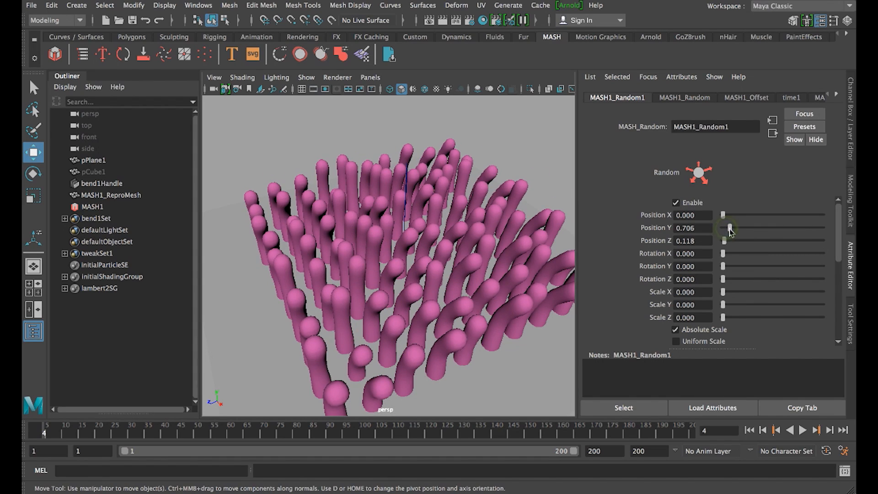
left_click_drag(507, 274, 707, 235, "alt")
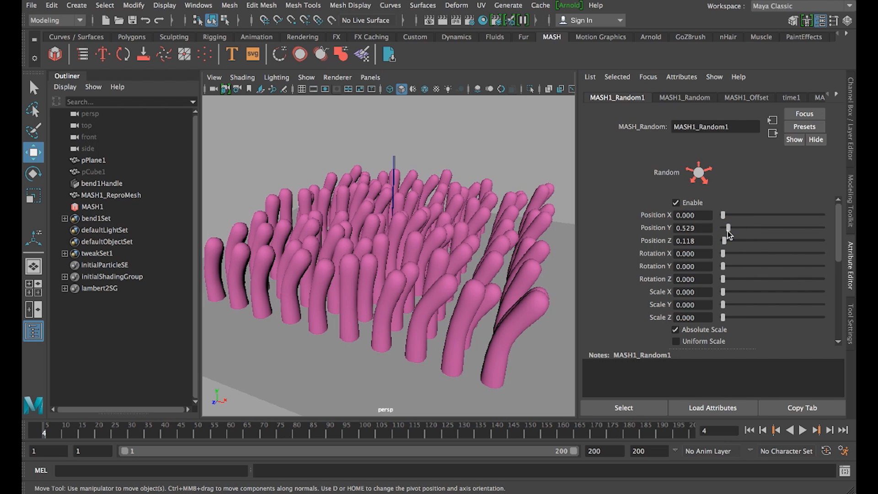
left_click_drag(293, 306, 331, 313, "alt")
right_click_drag(331, 314, 363, 317, "alt")
left_click_drag(362, 316, 533, 287, "alt")
left_click_drag(442, 273, 438, 307, "alt")
Fine-tune the new Random node's Position X and Position Z for a slight horizontal scatter
left_click_drag(721, 215, 723, 214)
left_click_drag(323, 293, 372, 343, "alt")
left_click_drag(724, 241, 725, 215)
left_click_drag(445, 316, 413, 249, "alt")
Save the scene and play back the randomised column field from the start of the range
key("super+s")
left_click(34, 433)
left_click(802, 431)
left_click_drag(485, 350, 402, 382, "alt")
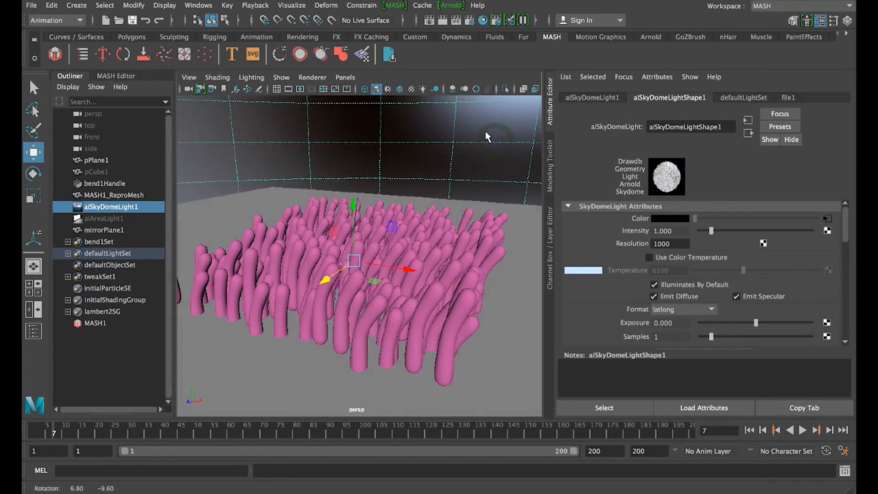
Inspect the image file connected to the sky dome light's Color, and clear the selection
left_click(451, 5)
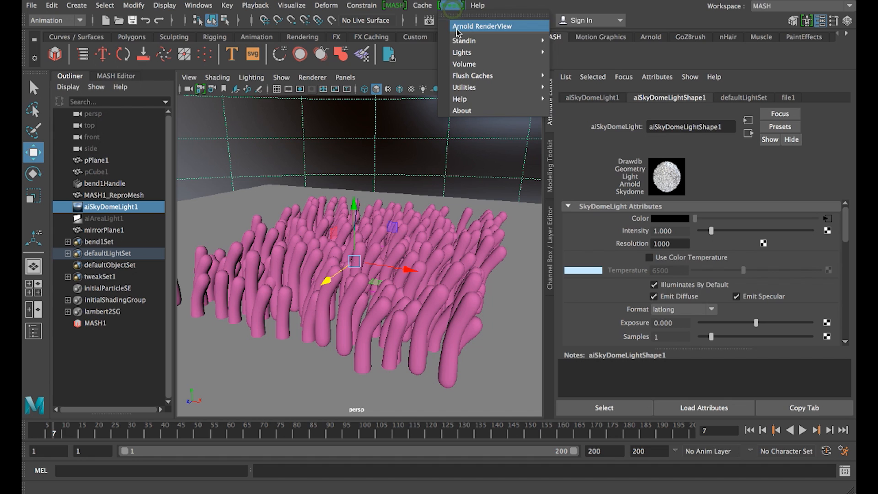
mouse_move(464, 46)
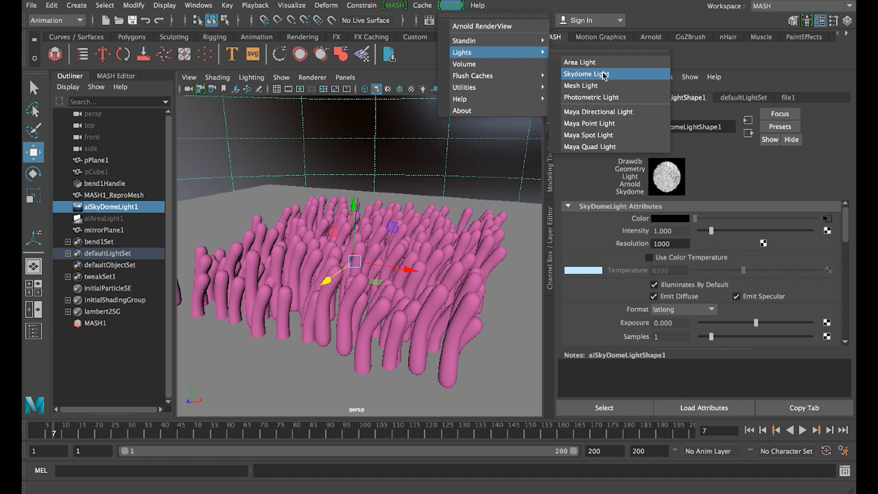
left_click(601, 224)
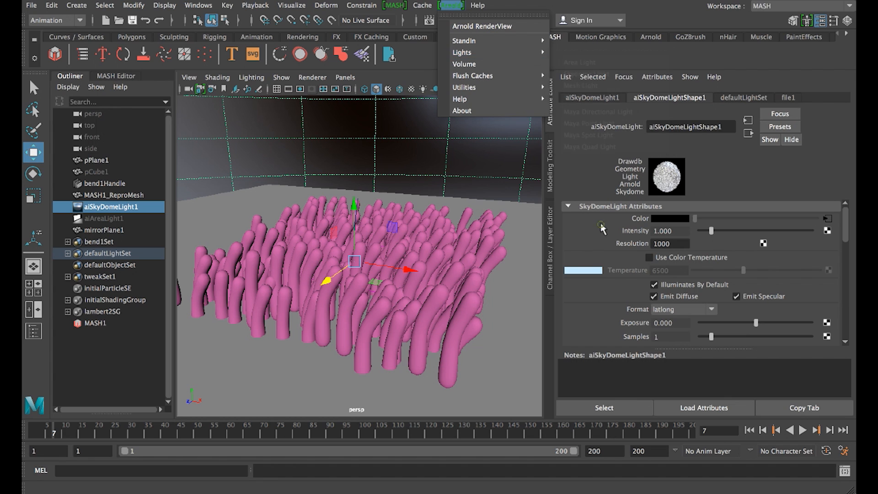
left_click(828, 219)
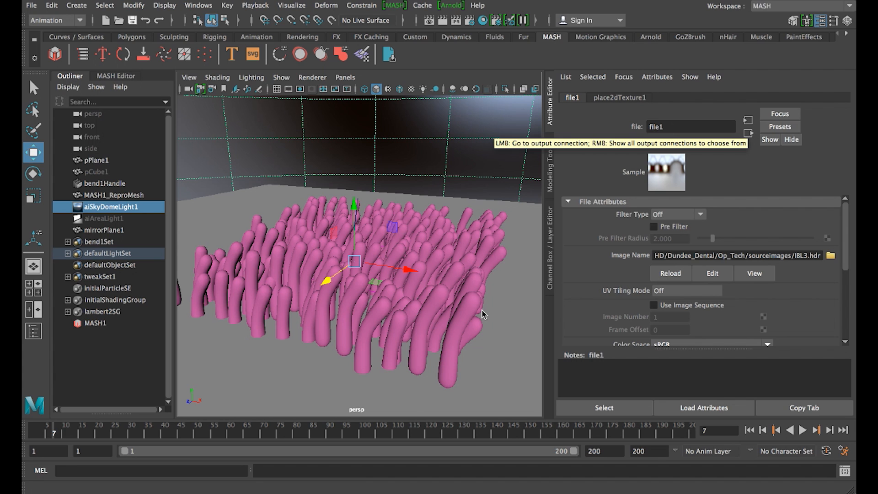
left_click(512, 338)
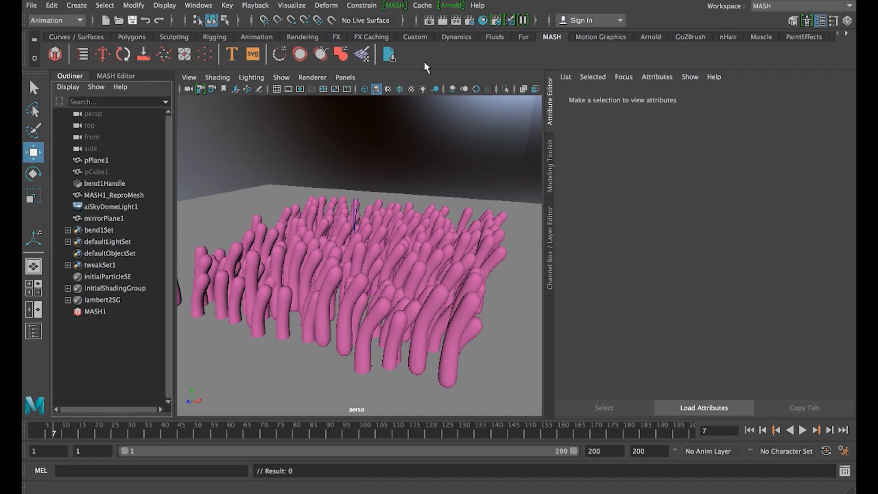
Create an Arnold area light and switch the viewport to display all scene lights
left_click(451, 5)
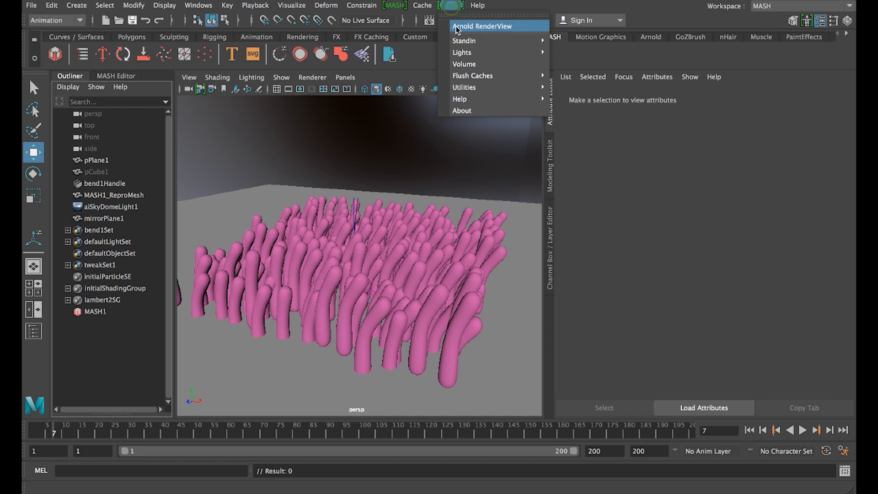
mouse_move(529, 54)
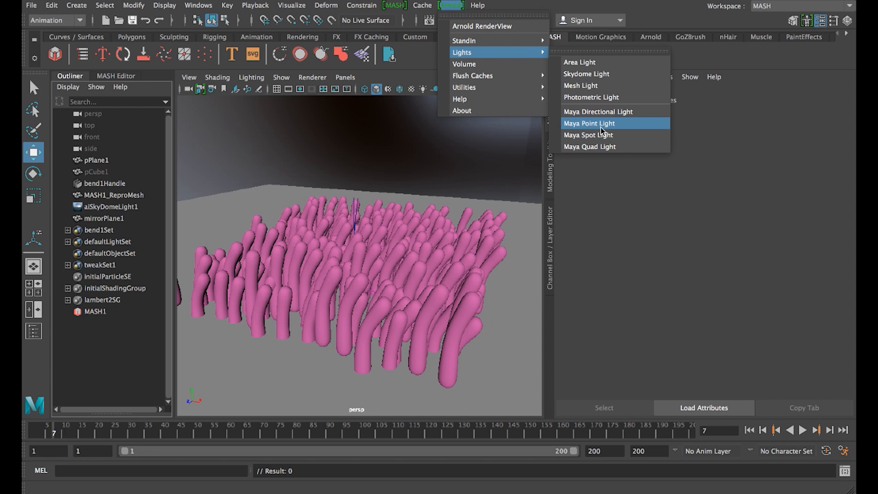
left_click(618, 62)
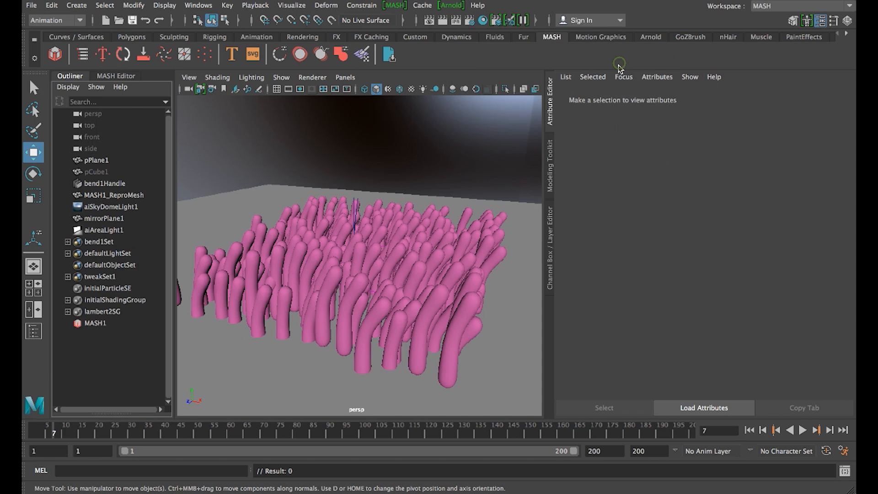
key("7")
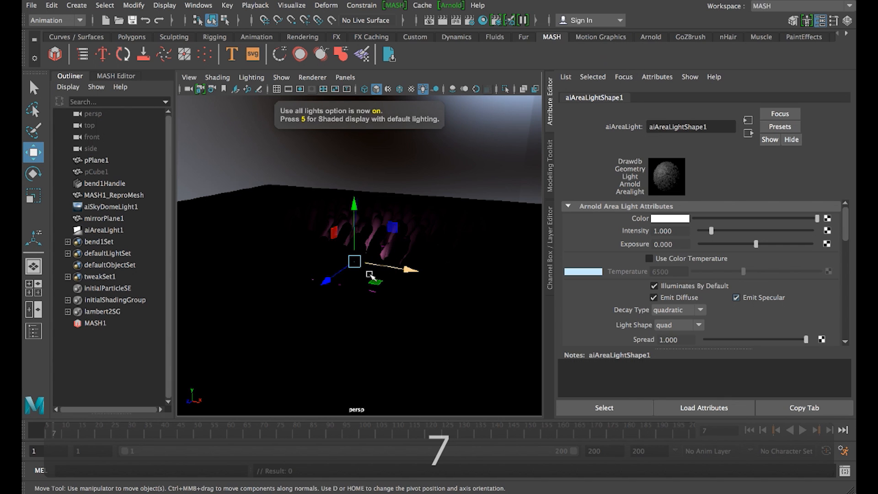
Rotate the area light freely to re-aim it at the column field
left_click_drag(344, 326, 244, 280, "alt")
key("e")
key("r")
key("e")
left_click_drag(453, 195, 359, 251)
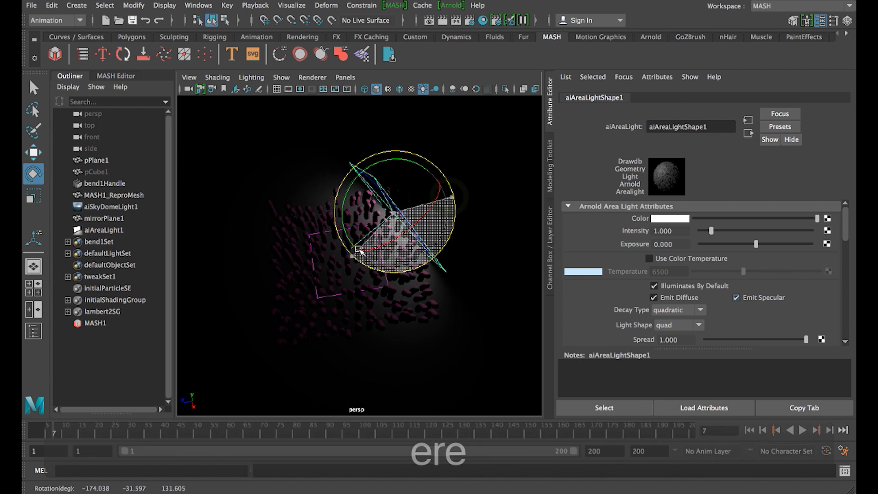
Move the area light above the columns and set its Intensity to about 2.632
key("w")
left_click_drag(396, 219, 409, 196)
left_click_drag(411, 262, 504, 246, "alt")
right_click_drag(504, 246, 615, 266, "alt")
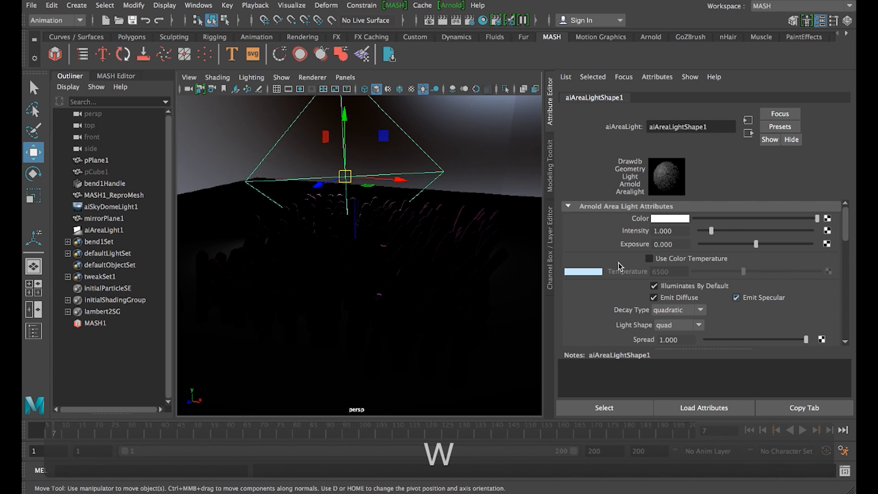
left_click(730, 232)
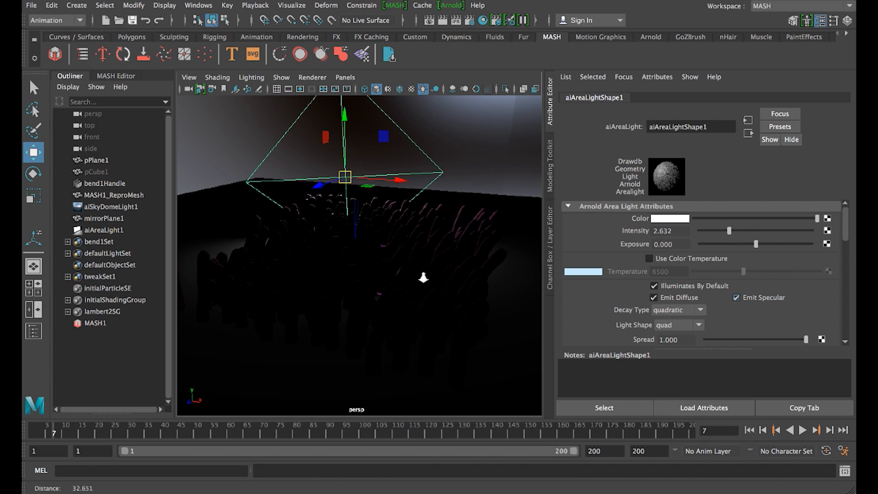
Render the current frame with Arnold, select the sky dome light and move the render window off the viewport
left_click(455, 20)
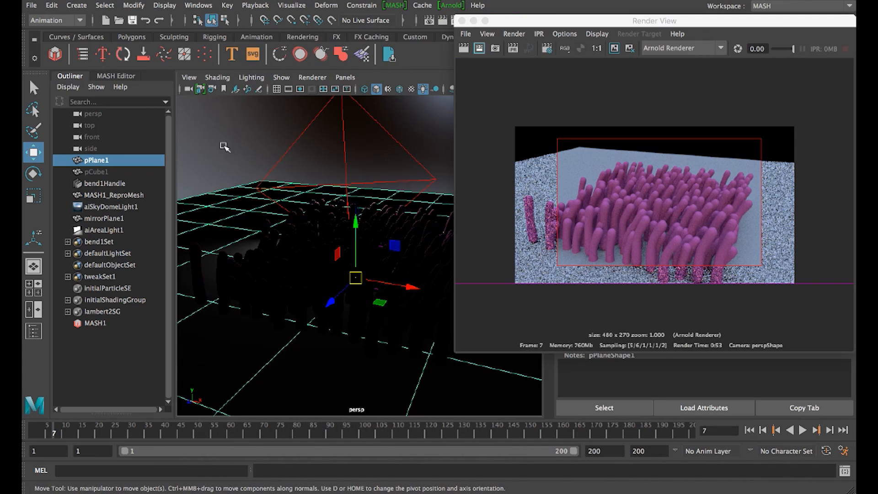
left_click(251, 180)
left_click_drag(521, 22, 581, 64)
Add a Maya Directional Light to the scene and move it along its Z axis
left_click(478, 6)
mouse_move(458, 7)
mouse_move(474, 51)
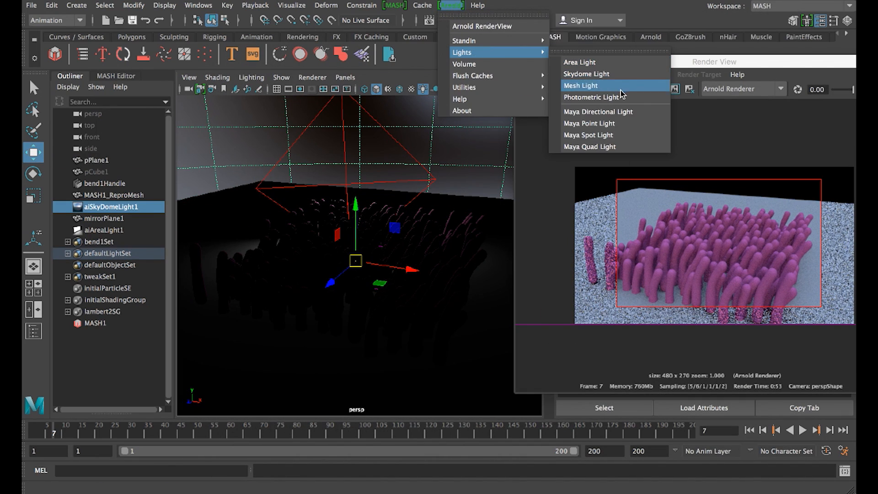
left_click(626, 112)
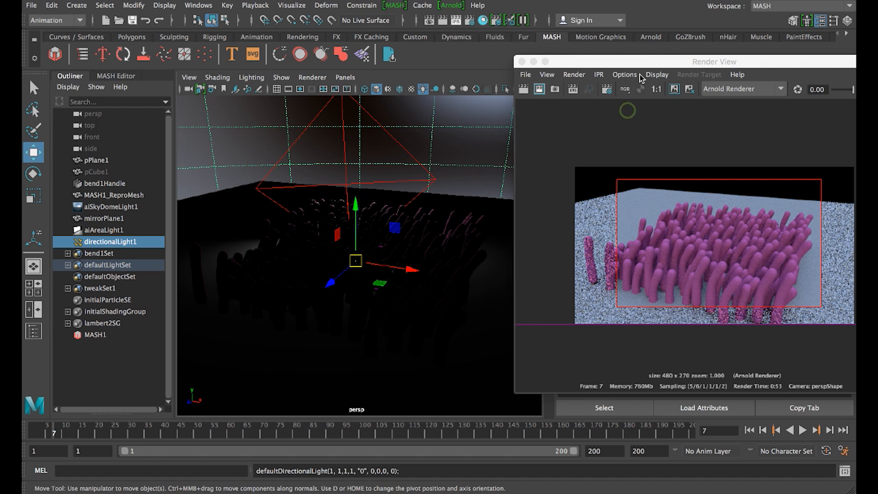
left_click_drag(333, 286, 353, 254)
key("e")
key("r")
key("t")
left_click_drag(353, 306, 353, 300, "alt")
scroll(353, 300, "up", 5)
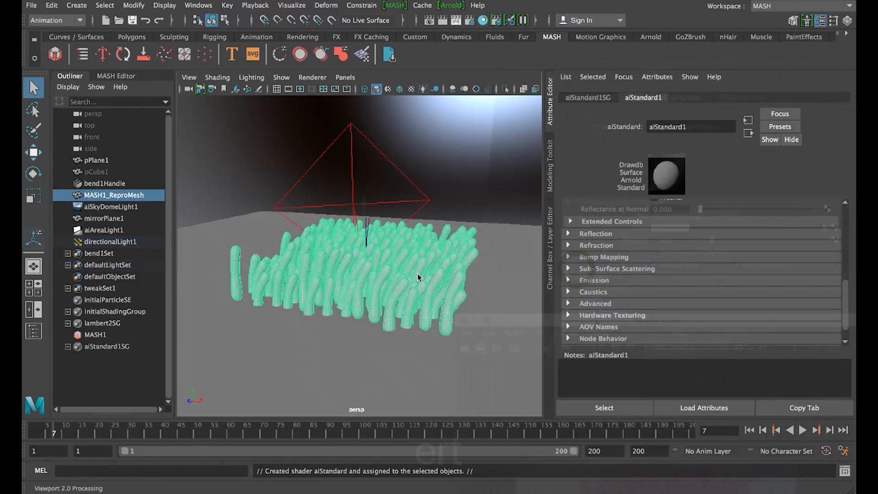
Assign a new Arnold aiSkin material to the MASH1_ReproMesh columns
right_click_drag(417, 276, 399, 449)
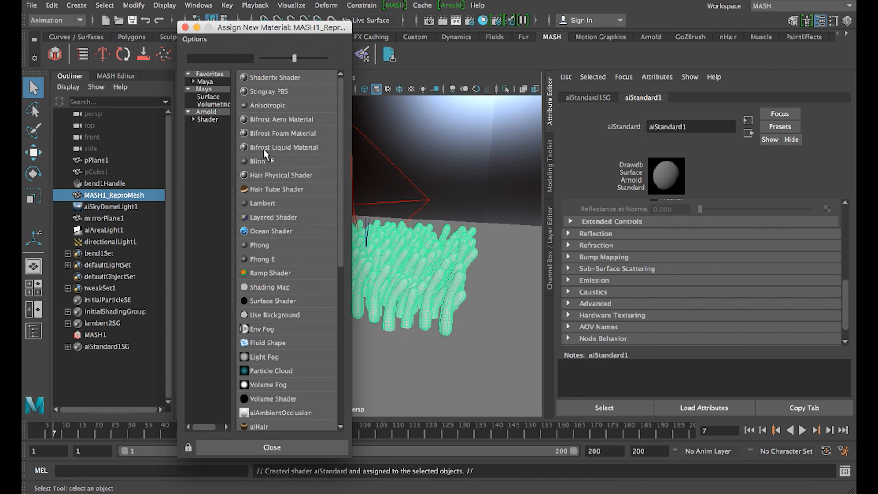
left_click(208, 120)
left_click(264, 133)
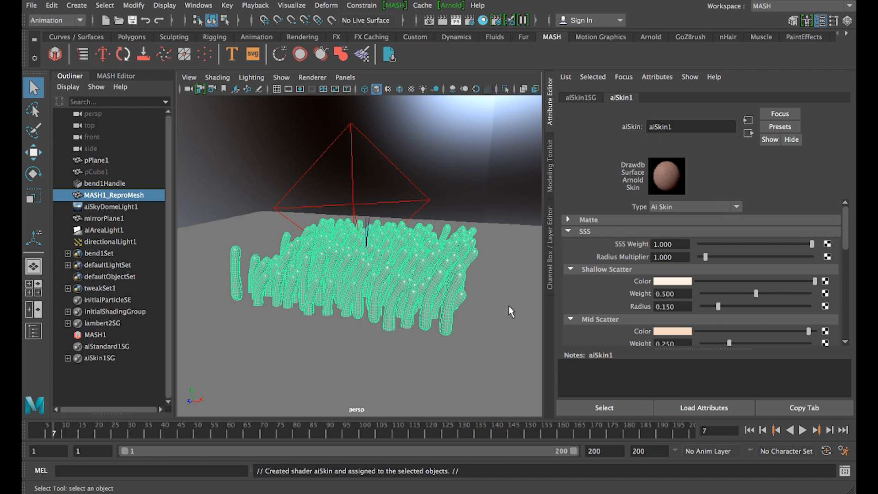
Frame the columns closer for rendering, and set the Arnold sampling to Diffuse 4 and SSS 6
right_click_drag(529, 258, 523, 310, "alt")
middle_click_drag(481, 300, 457, 299, "alt")
left_click_drag(457, 302, 457, 297, "alt")
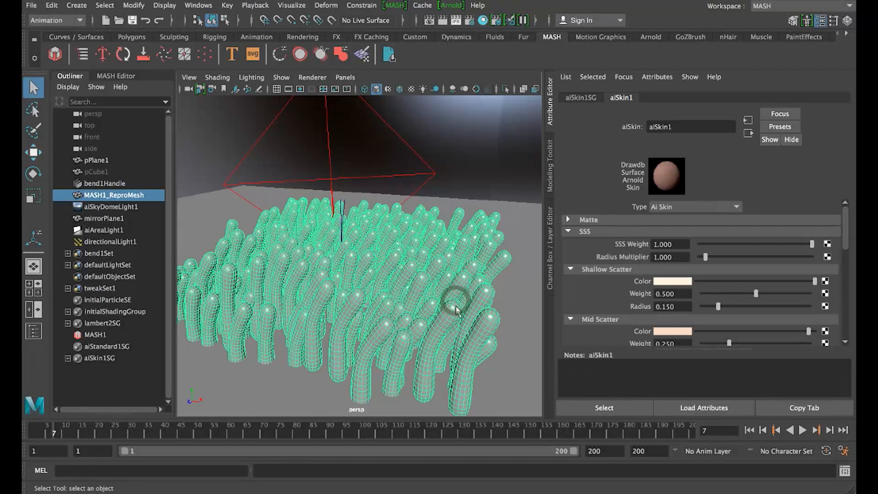
left_click(469, 20)
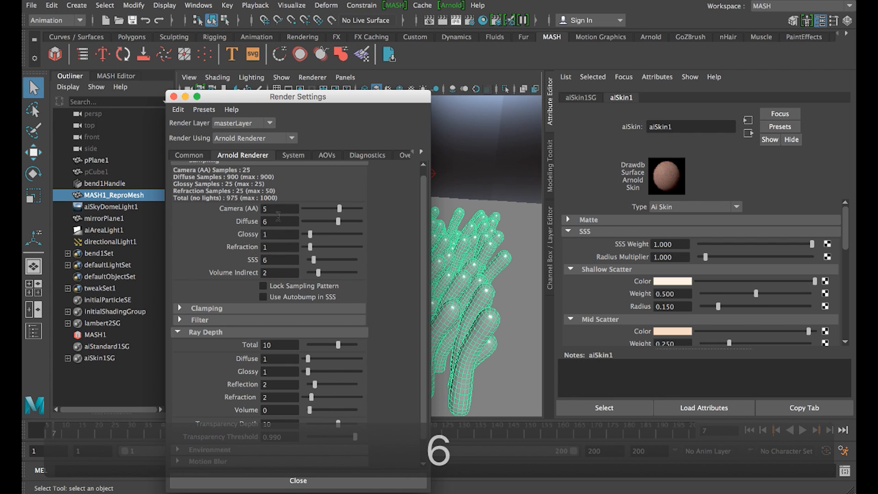
type("4")
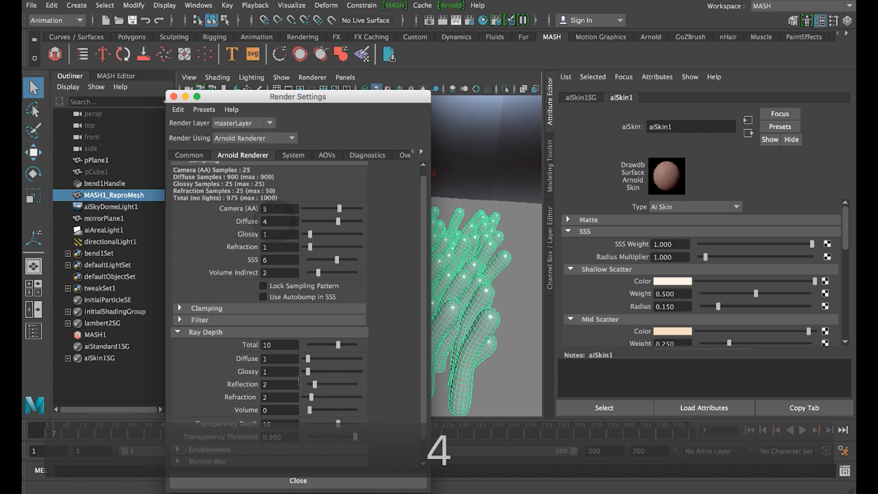
left_click(303, 480)
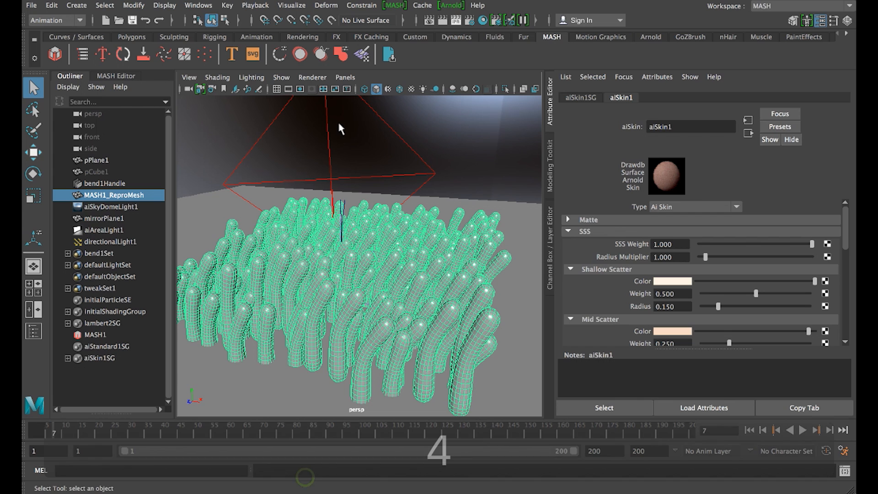
Render the current frame with the skin material and move the render window clear of the shader attributes
left_click(441, 21)
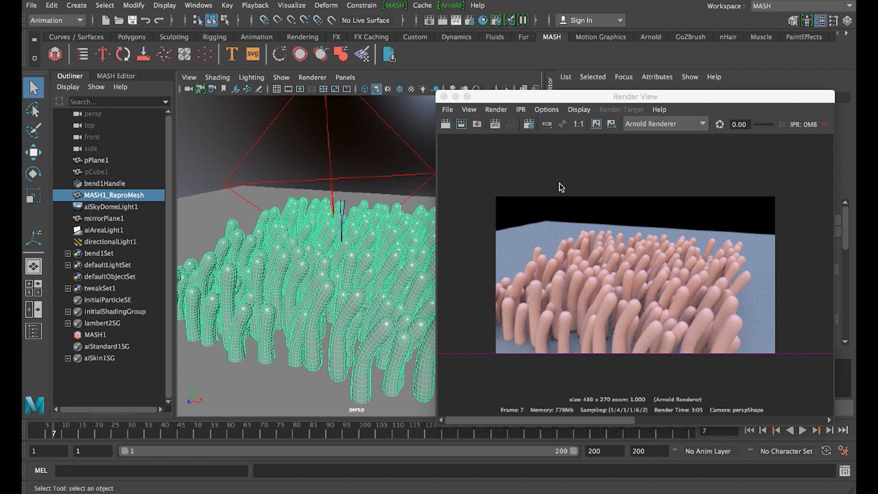
left_click(599, 124)
left_click_drag(486, 99, 88, 14)
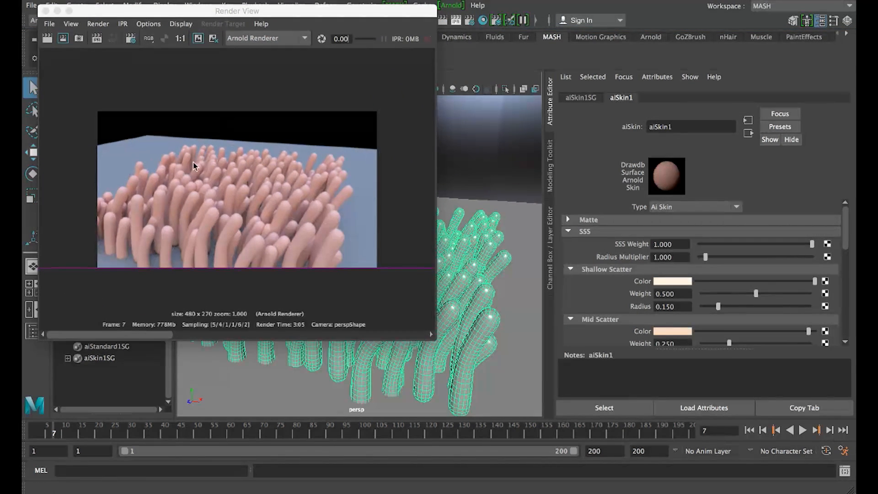
Start an interactive Arnold render of the skin columns and raise aiSkin1's Sheen Layer weight to about 0.032
left_click(96, 38)
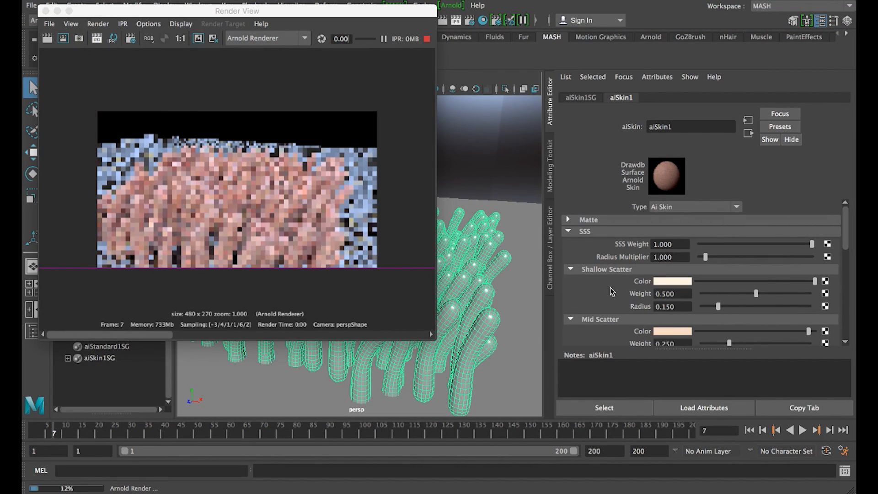
scroll(613, 292, "down", 5)
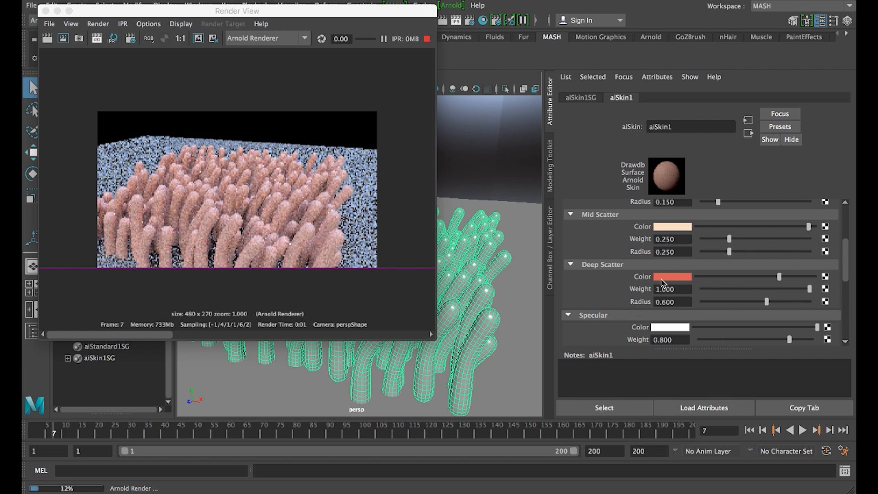
scroll(668, 277, "down", 4)
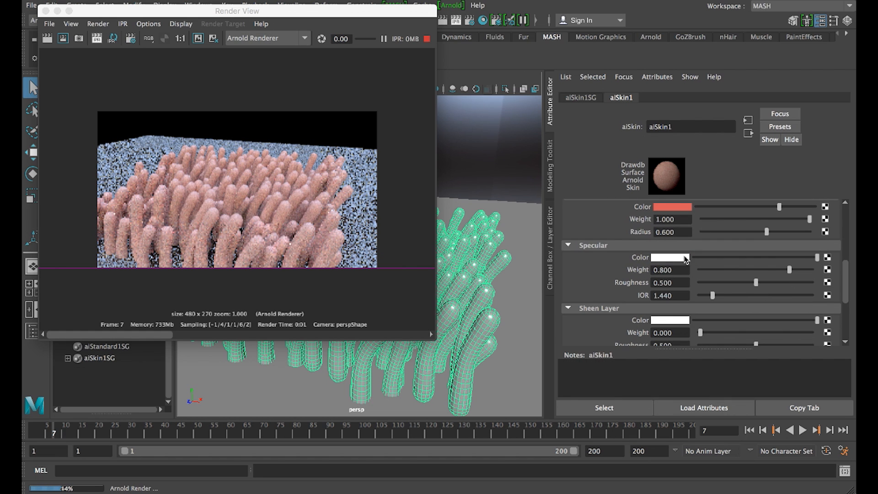
scroll(665, 270, "down", 2)
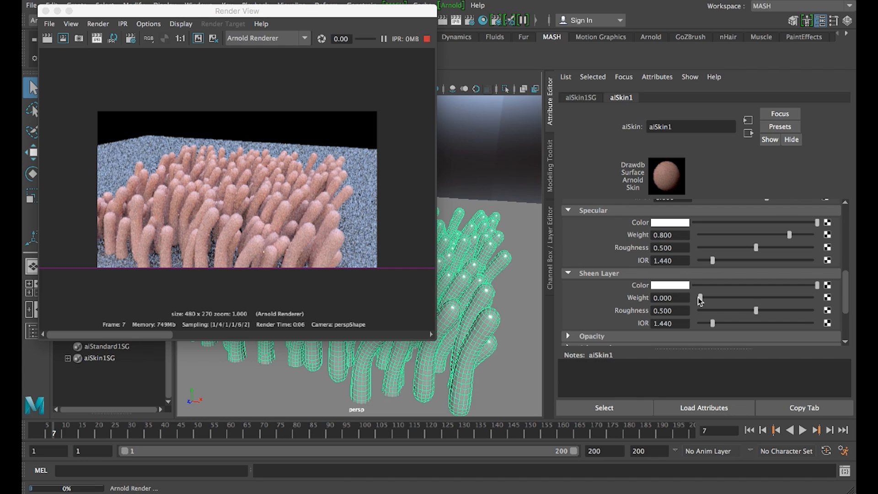
left_click_drag(702, 298, 705, 300)
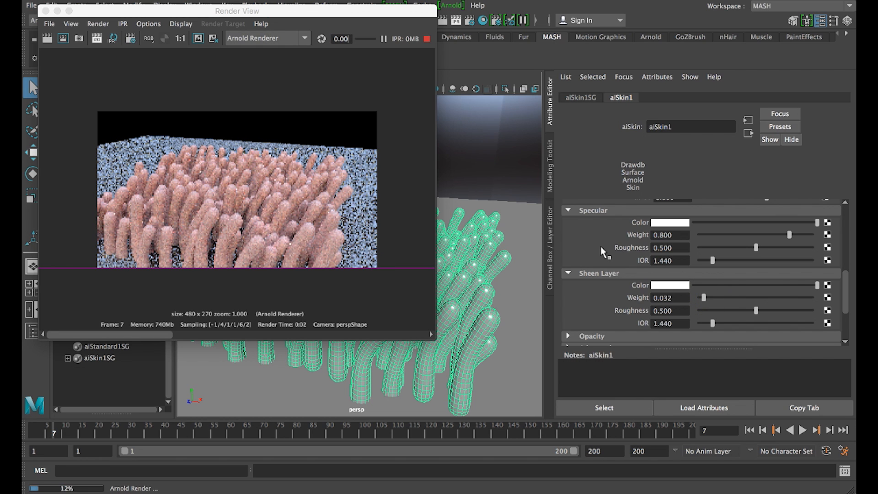
scroll(604, 251, "down", 2)
scroll(608, 253, "up", 5)
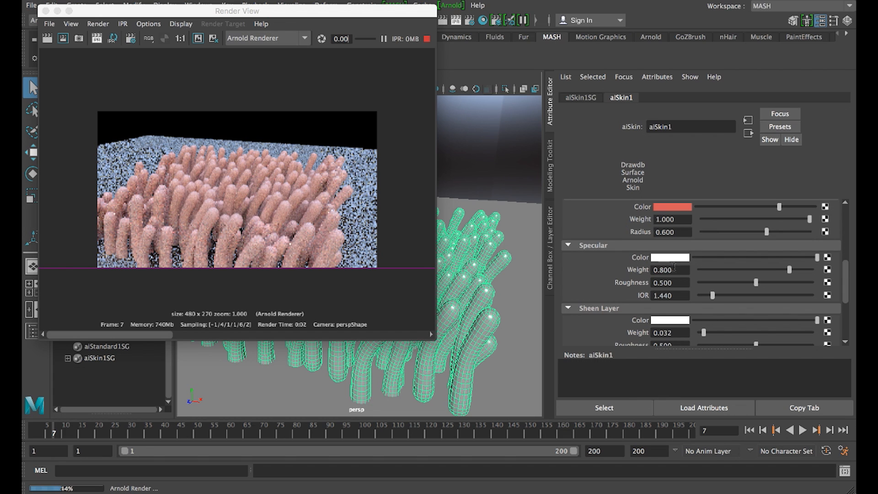
scroll(593, 256, "down", 2)
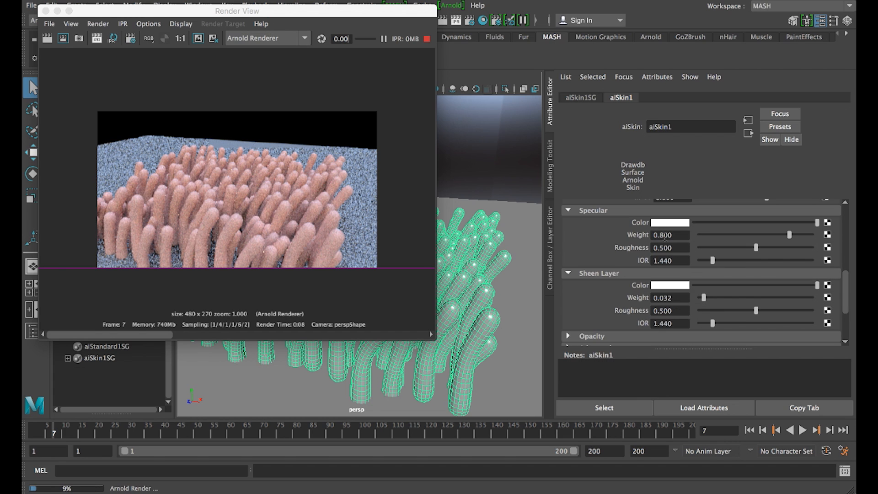
Change aiSkin1's Mid Scatter color to a saturated pink, about H 320.114, S 0.792, V 0.665
scroll(633, 240, "up", 10)
left_click(666, 297)
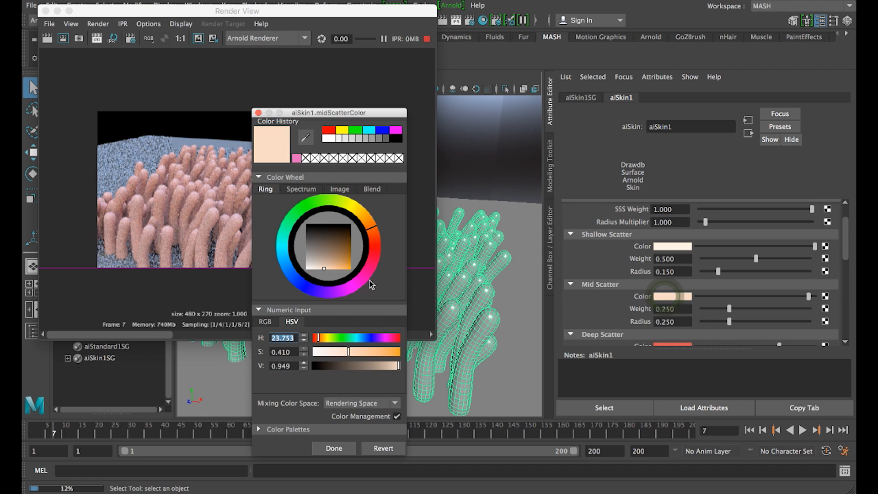
left_click(356, 286)
left_click_drag(355, 287, 365, 278)
left_click(335, 265)
left_click(338, 265)
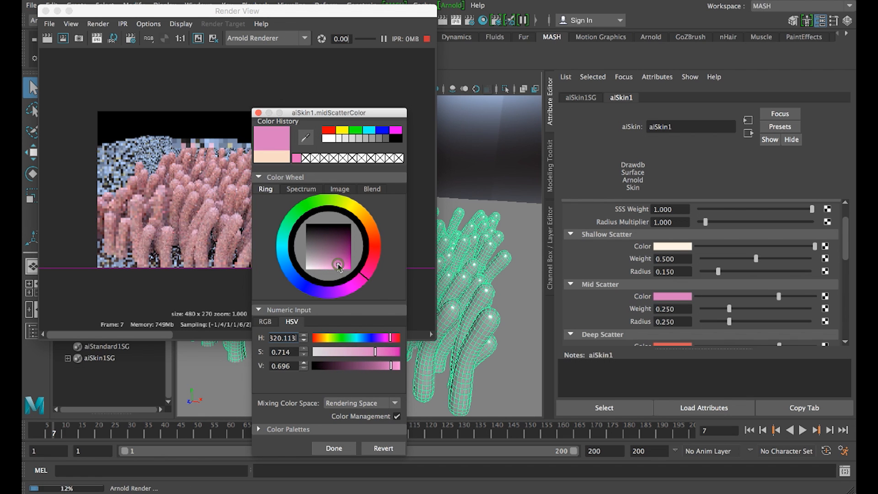
left_click_drag(368, 114, 464, 84)
left_click(438, 233)
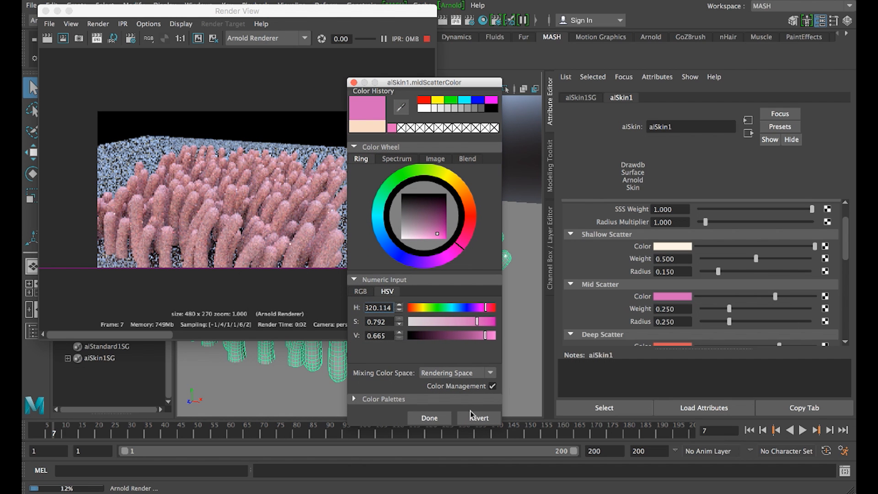
left_click(429, 418)
Render a small region in the middle of the columns and inspect the pink skin up close
left_click(59, 41)
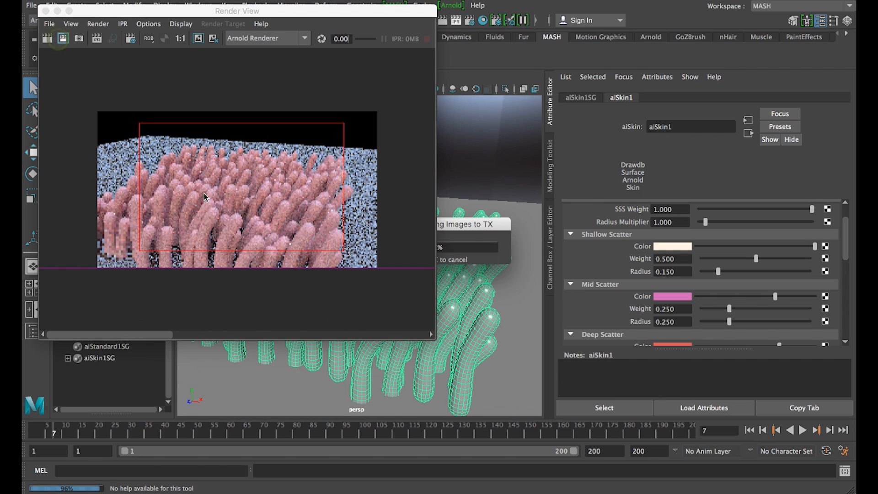
key("Escape")
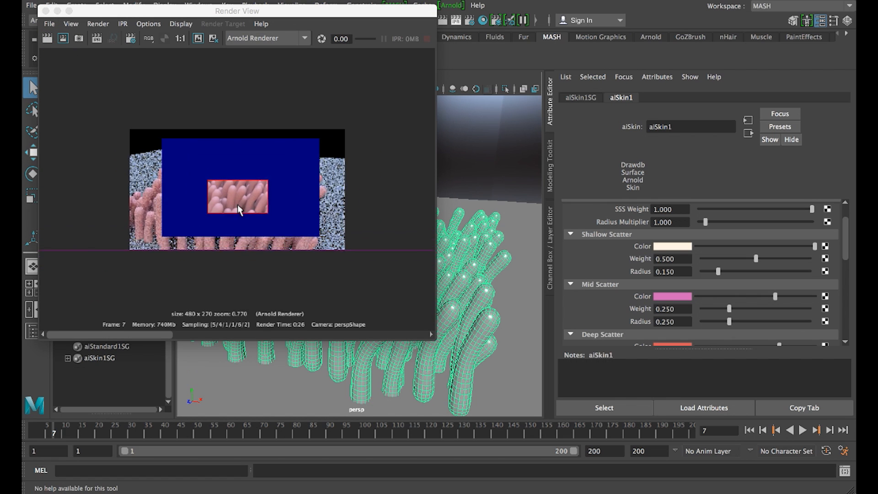
scroll(238, 205, "up", 5)
Set aiSkin1's Shallow Scatter color to pale pink, about H 301.273, S 0.353, V 0.814, and re-render the region
left_click(675, 247)
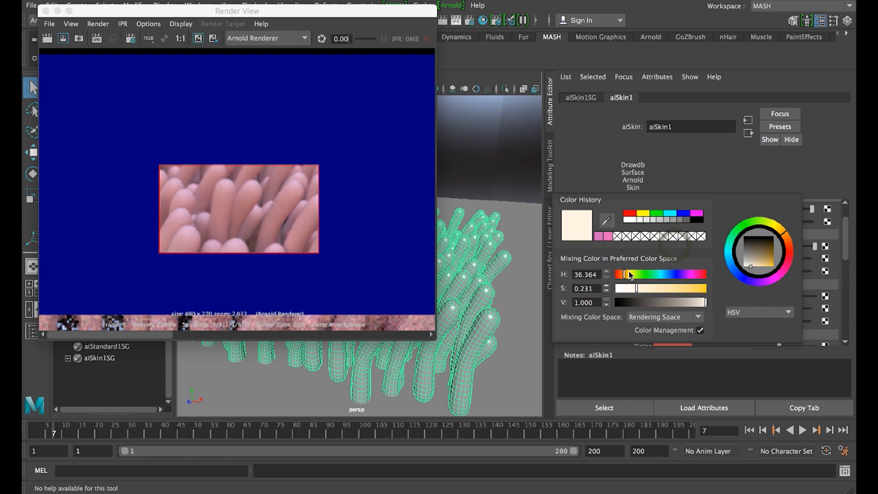
left_click(778, 284)
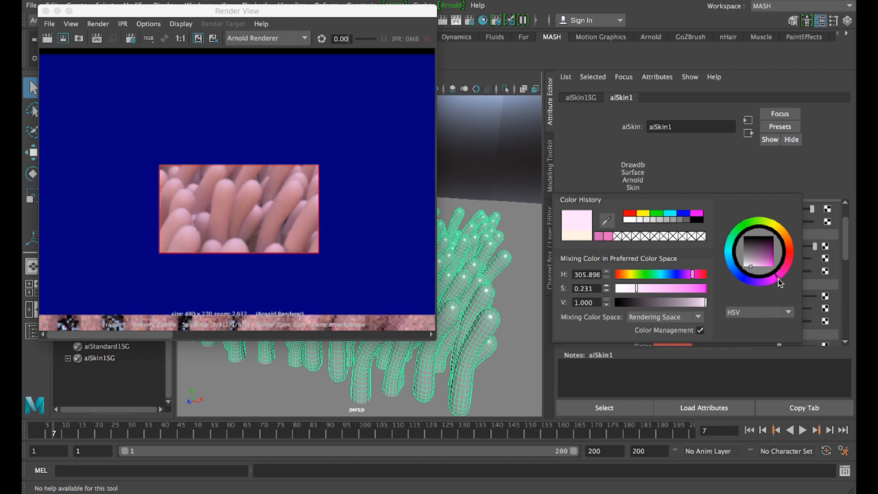
left_click(755, 259)
left_click(753, 261)
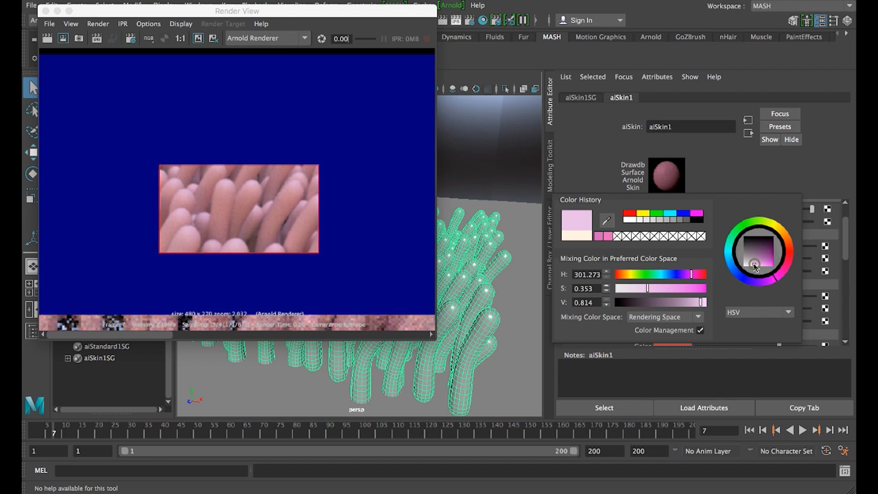
left_click(63, 38)
Set aiSkin1's Specular weight to 0.979, roughness to 0.279, IOR to 1.589 and Sheen weight to 0.353, and re-render the region
scroll(631, 314, "down", 5)
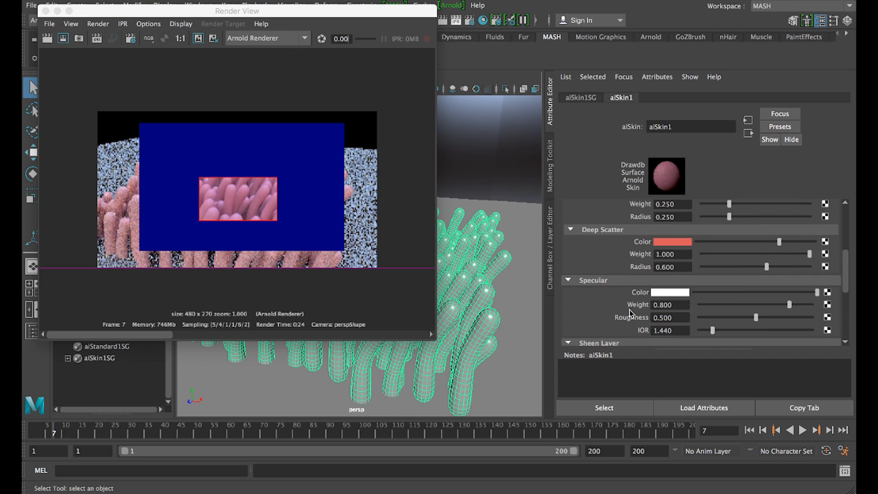
scroll(680, 300, "down", 3)
scroll(650, 338, "down", 2)
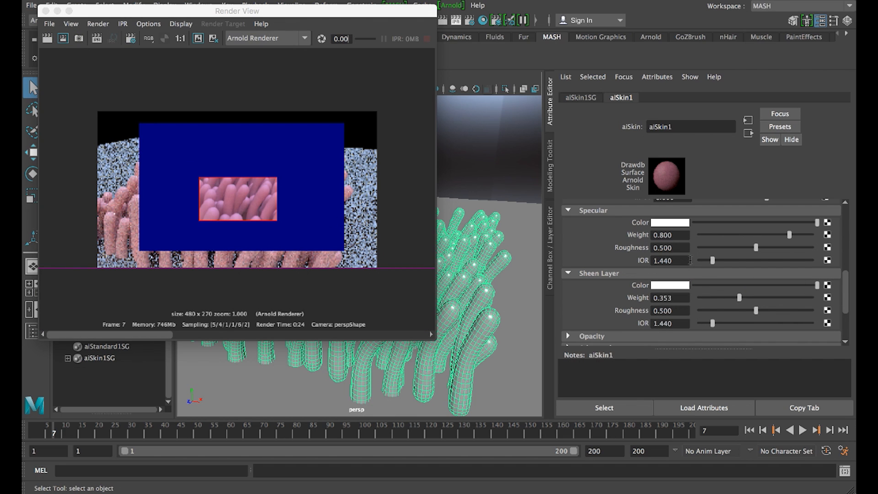
mouse_move(712, 262)
left_mouse_down()
mouse_move(745, 260)
mouse_move(715, 264)
left_mouse_up()
left_click(63, 38)
left_click(46, 11)
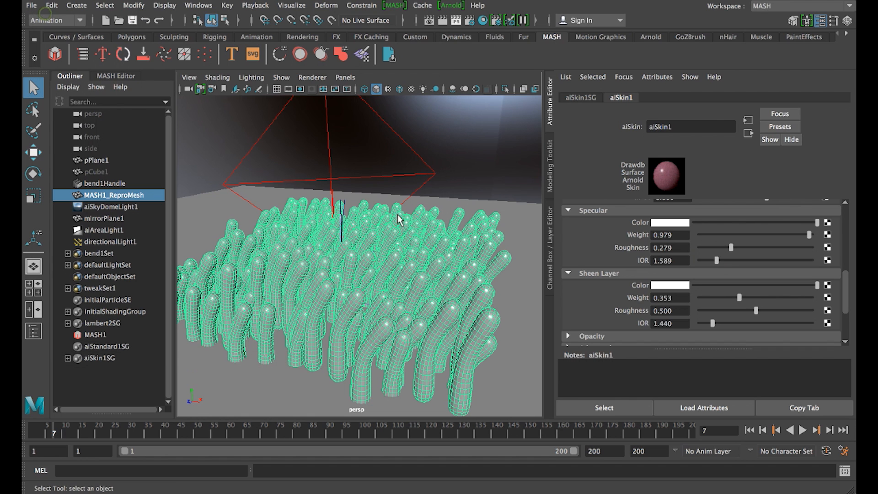
Show the resolution gate, reframe the perspective view closer on the columns and render the current frame
left_click(301, 89)
left_click_drag(422, 305, 433, 309, "alt")
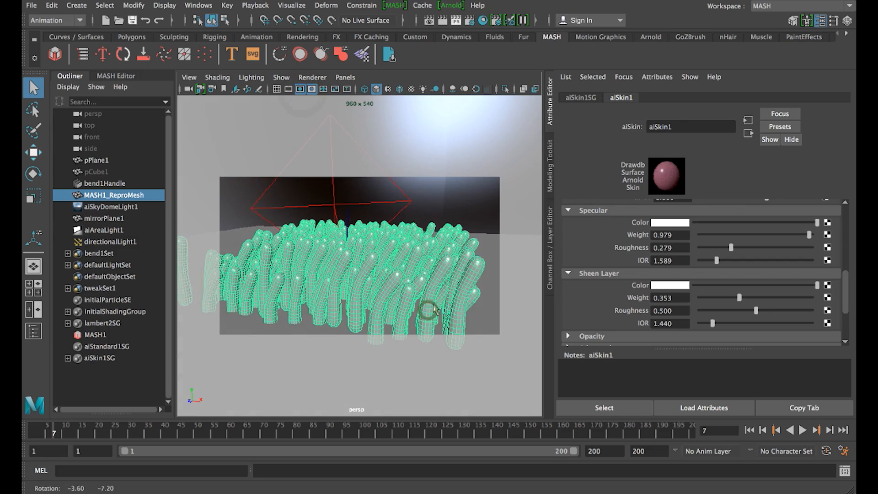
scroll(433, 309, "up", 8)
middle_click_drag(432, 307, 438, 304, "alt")
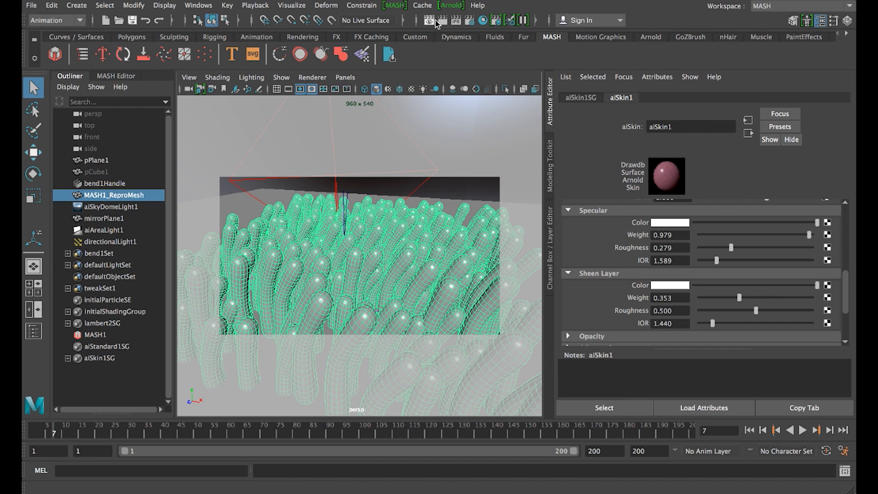
left_click(442, 22)
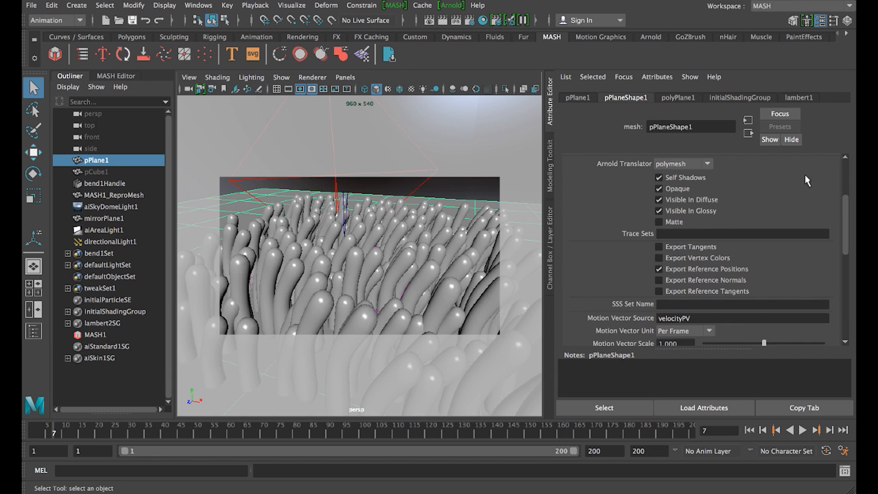
Color the ground plane's lambert1 material pink and play the animation from the start
left_click(799, 97)
left_click(670, 228)
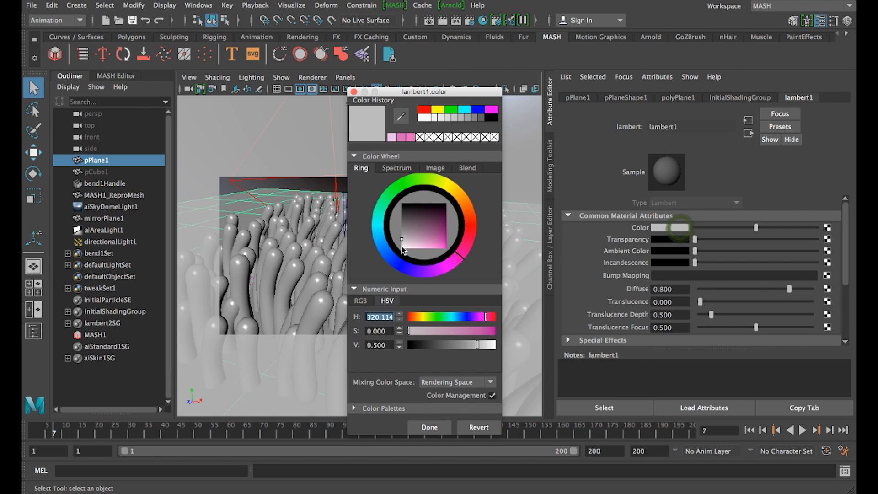
left_click(467, 259)
mouse_move(429, 234)
left_mouse_down()
mouse_move(421, 242)
mouse_move(429, 245)
left_mouse_up()
left_click(447, 429)
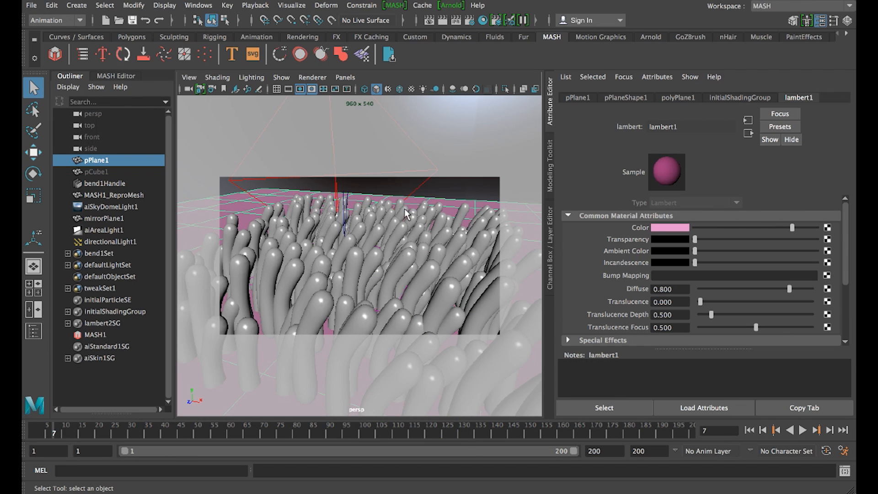
left_click(748, 430)
left_click(802, 430)
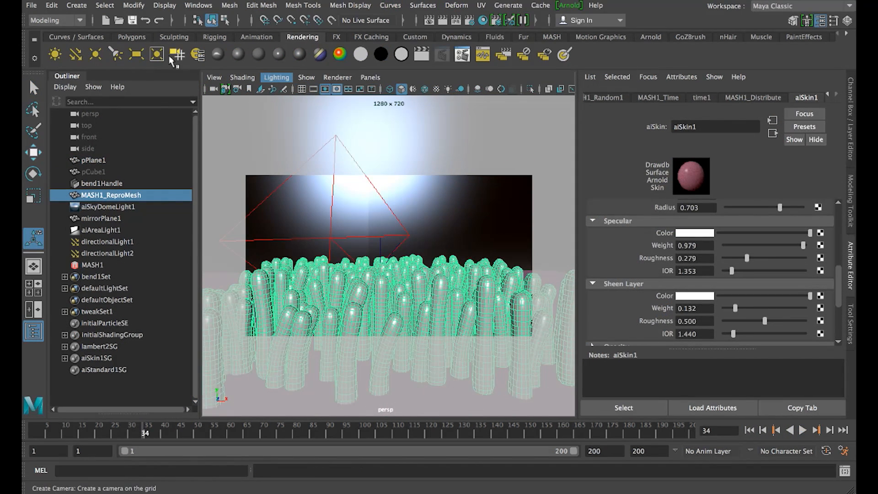
Create a new camera and look through it in the viewport
left_click(182, 55)
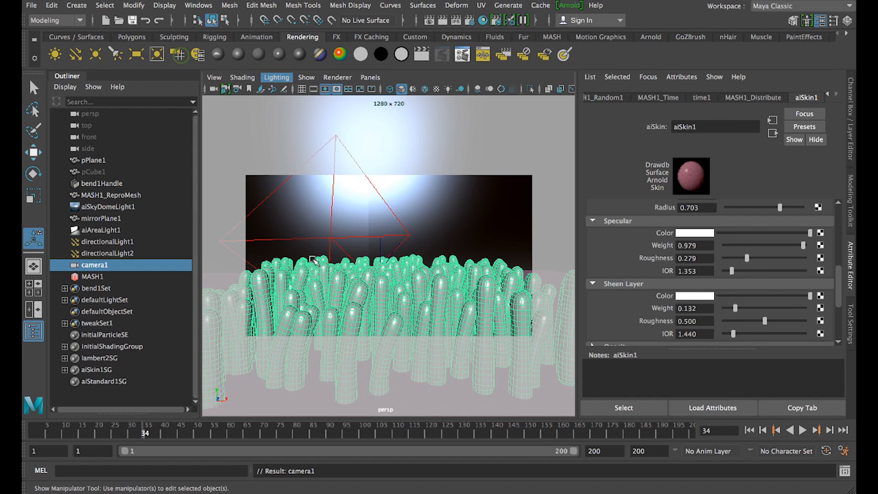
left_click(372, 78)
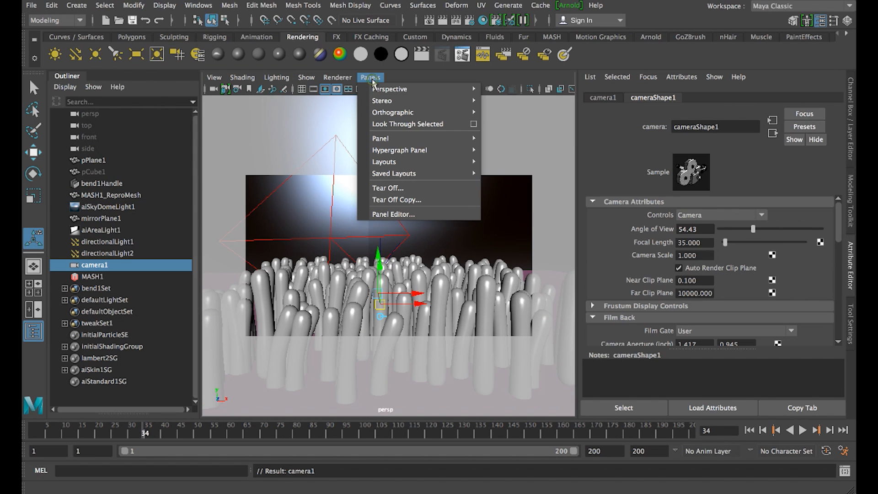
mouse_move(382, 88)
left_click(512, 89)
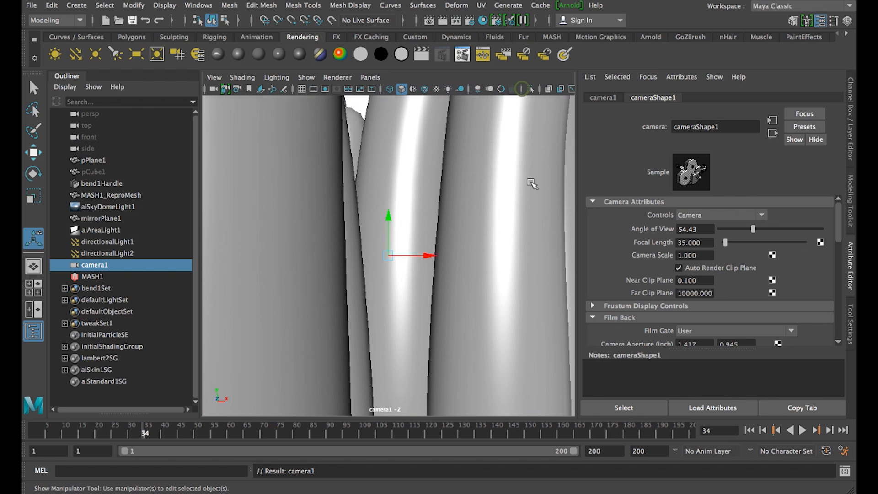
Position the new camera for a low, close view across the columns, with the resolution gate shown
right_click_drag(526, 272, 221, 190, "alt")
left_click_drag(499, 225, 478, 236, "alt")
right_click_drag(478, 236, 486, 233, "alt")
middle_click_drag(486, 234, 478, 270, "alt")
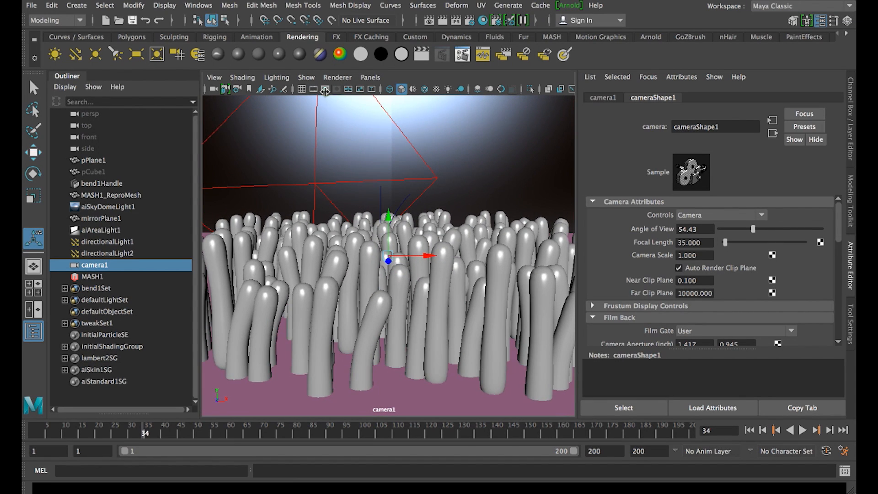
left_click(325, 89)
right_click_drag(407, 305, 428, 270, "alt")
left_click_drag(428, 270, 450, 283, "alt")
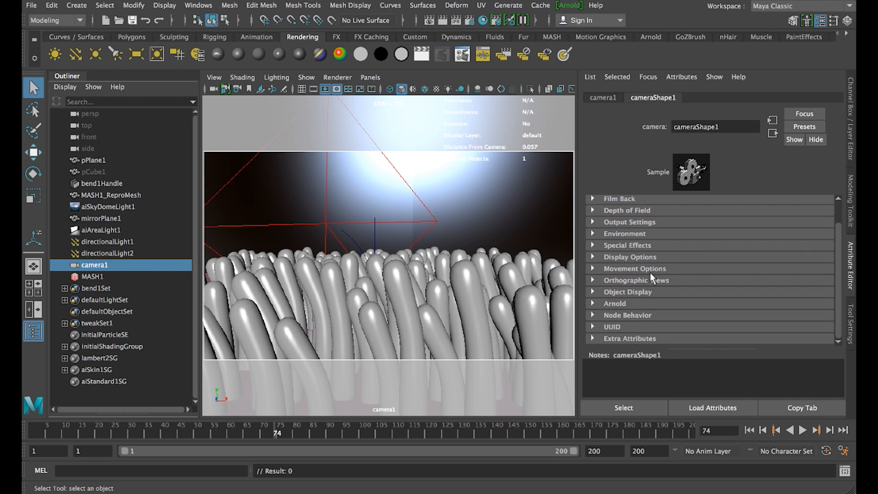
Enable DOF in the Arnold attributes of camera1
left_click(593, 304)
scroll(686, 265, "down", 5)
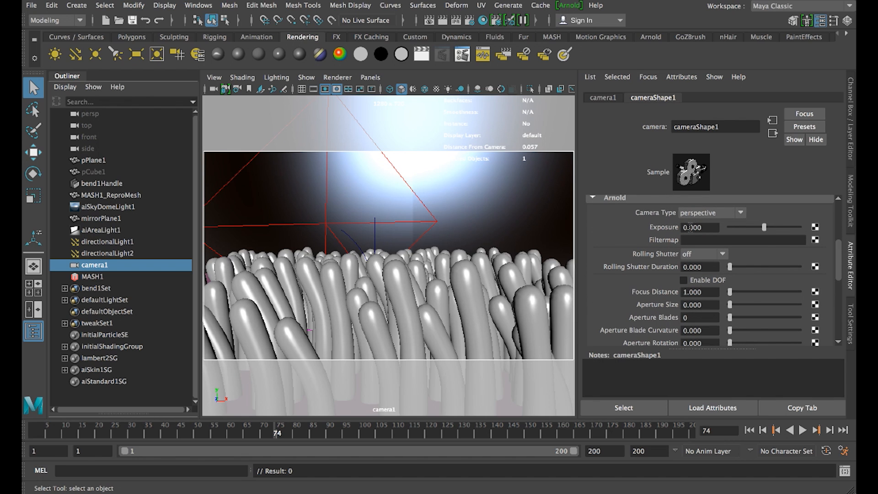
scroll(632, 293, "down", 3)
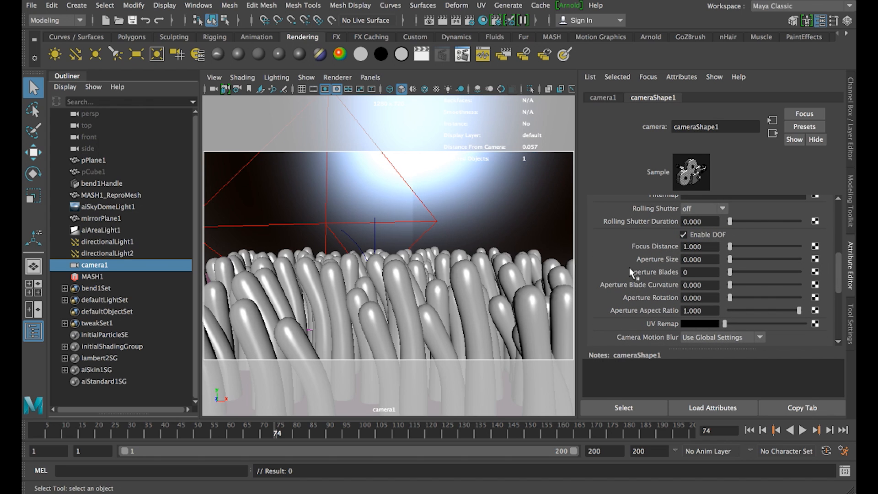
Turn on the Object Details heads-up display and select the columns to read their distance from the camera
left_click(165, 5)
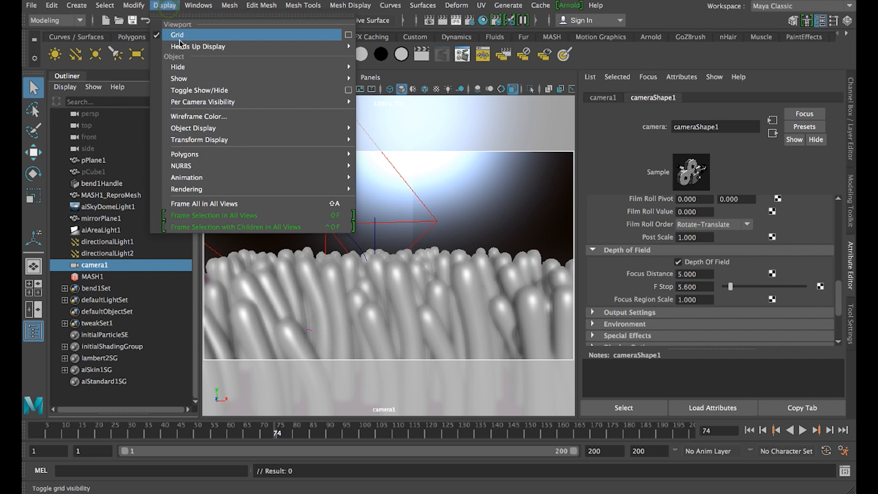
mouse_move(207, 48)
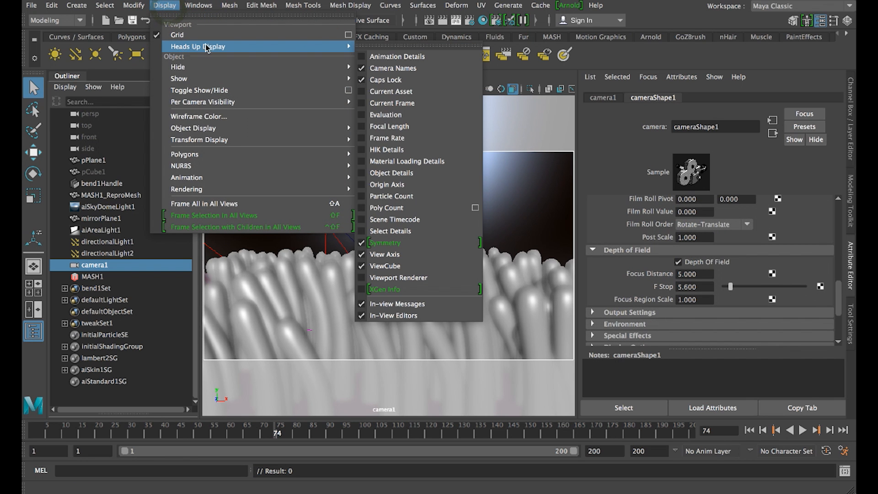
left_click(403, 177)
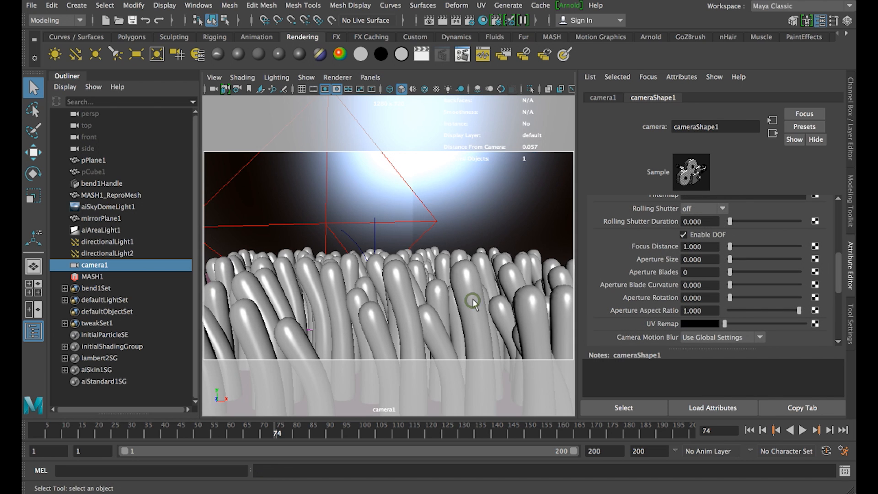
left_click(474, 304)
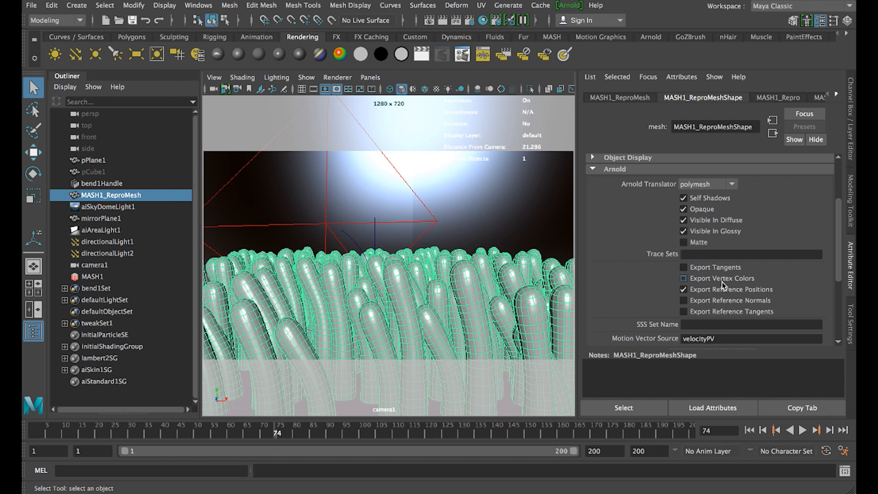
Set camera1's Arnold focus distance to 21.286, its aperture size to 0.25 and its aperture blades to 7
left_click(92, 265)
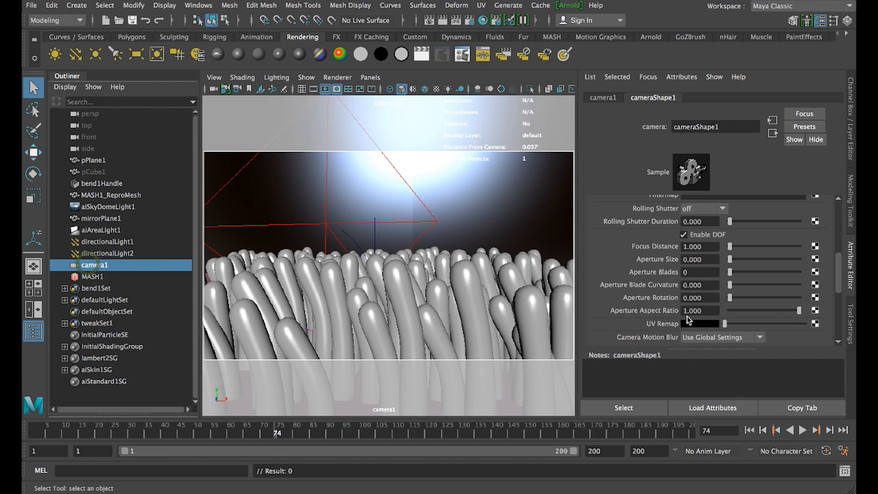
double_click(714, 246)
type("21")
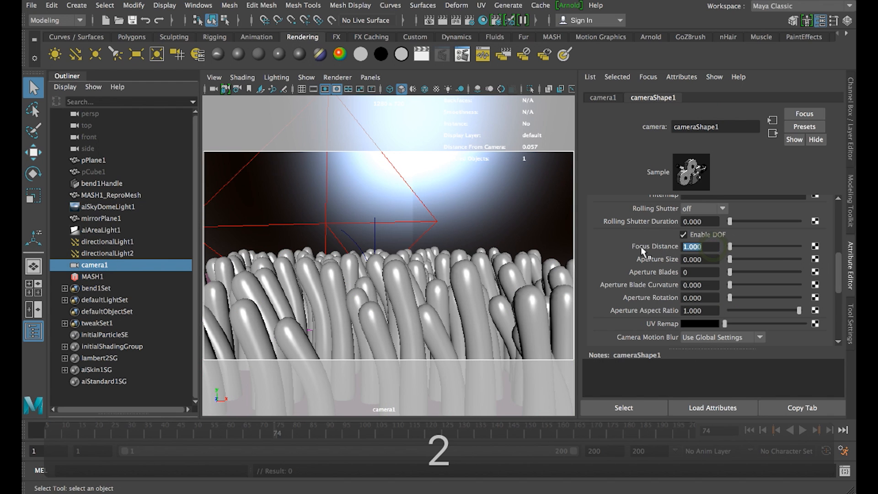
type(".286")
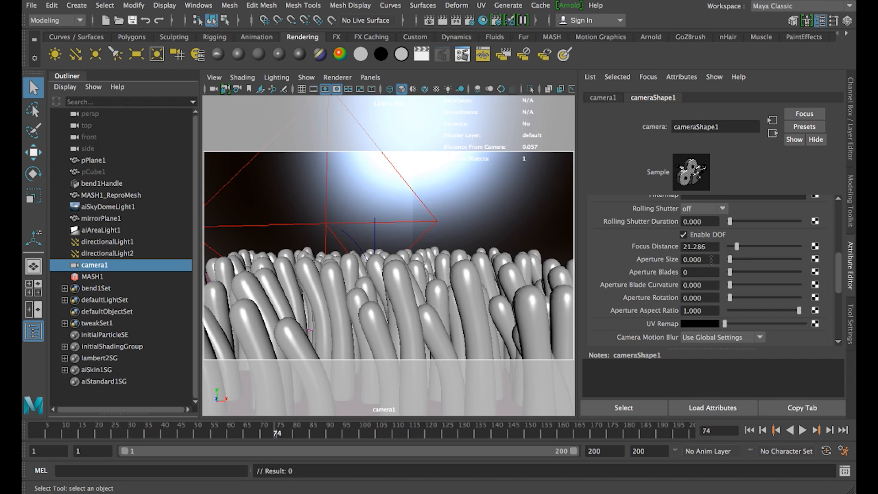
left_click(711, 259)
type("0.25")
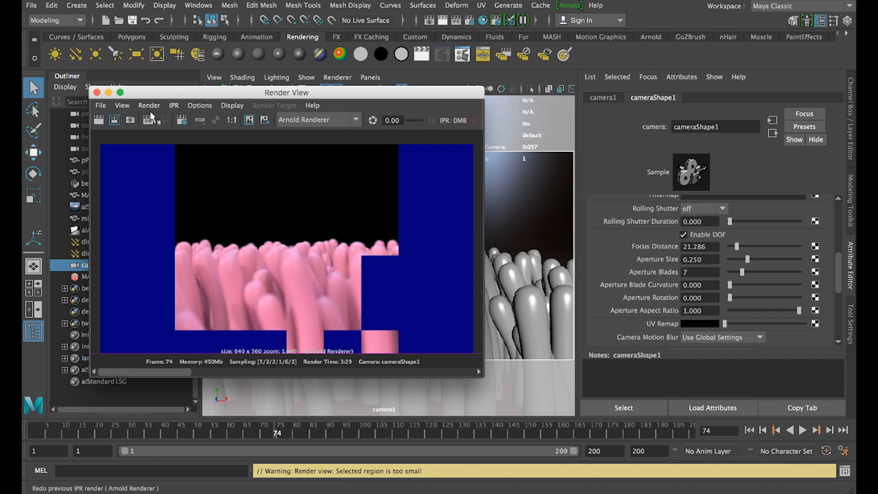
Start an interactive Arnold render of the camera1 view and set the focus distance to 19
left_click(182, 121)
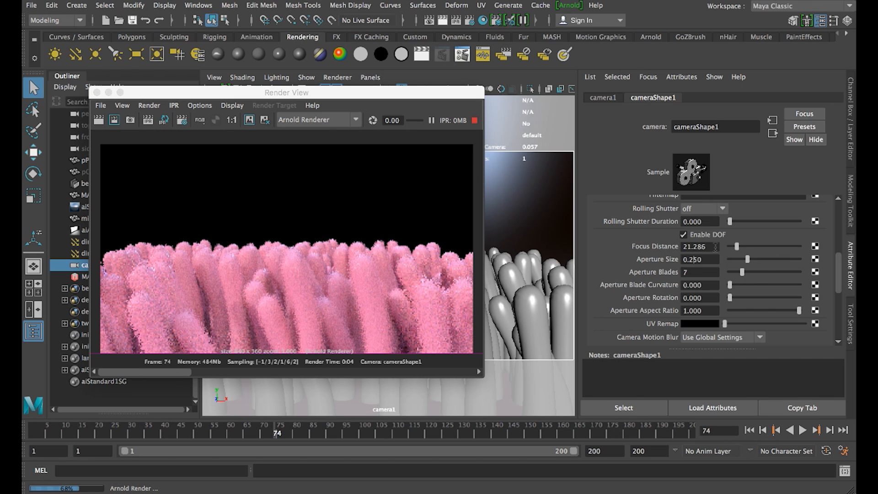
left_click_drag(714, 247, 646, 252)
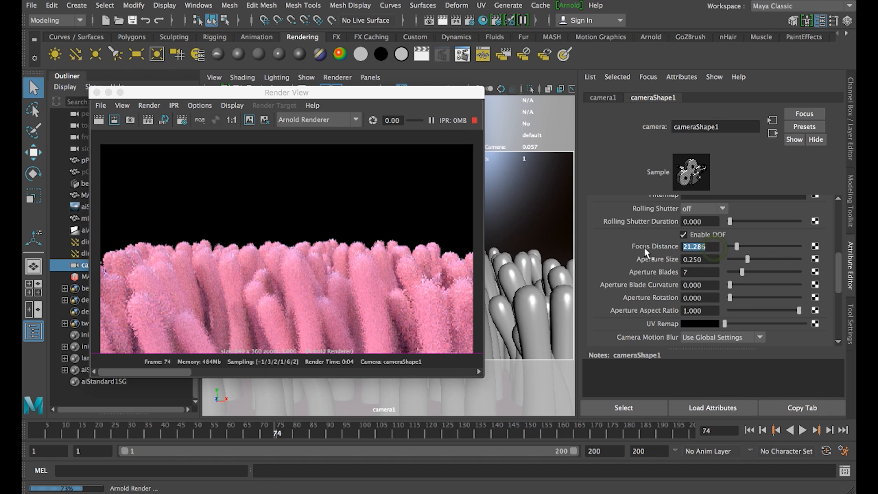
type("19")
key("Return")
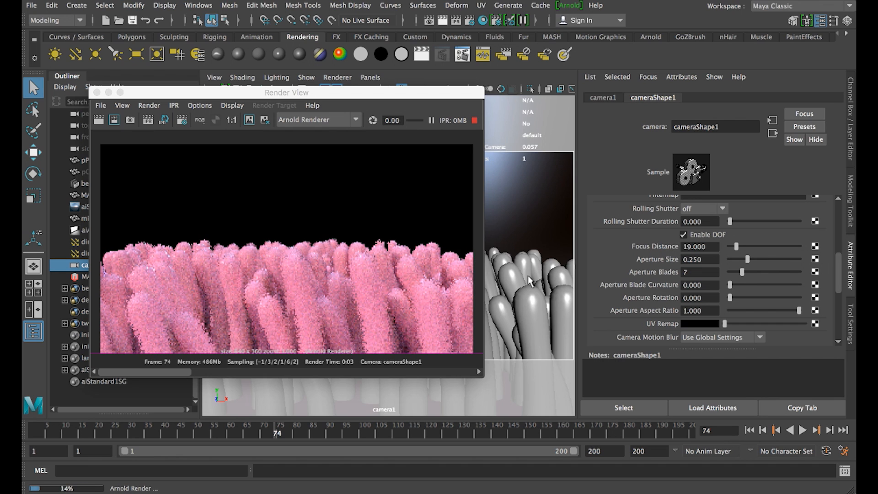
left_click_drag(202, 230, 371, 330)
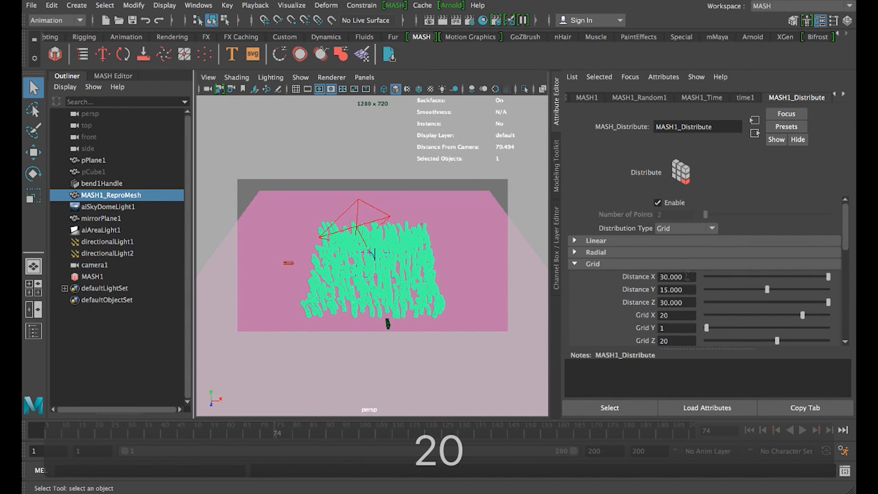
Enlarge the MASH grid distribution to a distance of 50 in X and Z, with 30 columns along each axis
left_click_drag(663, 276, 657, 302)
type("55")
left_click(677, 315)
left_click_drag(475, 233, 473, 240, "alt")
left_click_drag(669, 315, 648, 344)
type("3030")
Look through camera1 again and reframe it for a low, close view across the enlarged field of columns
mouse_move(466, 267)
left_mouse_down("alt")
mouse_move(476, 305)
mouse_move(471, 263)
left_mouse_up("alt")
scroll(460, 290, "up", 5)
mouse_move(459, 291)
left_mouse_down("alt")
mouse_move(471, 278)
mouse_move(460, 289)
left_mouse_up("alt")
scroll(460, 289, "down", 5)
scroll(372, 220, "up", 5)
scroll(371, 220, "up", 3)
left_click(365, 77)
left_click(450, 88)
scroll(462, 292, "down", 5)
scroll(462, 283, "up", 3)
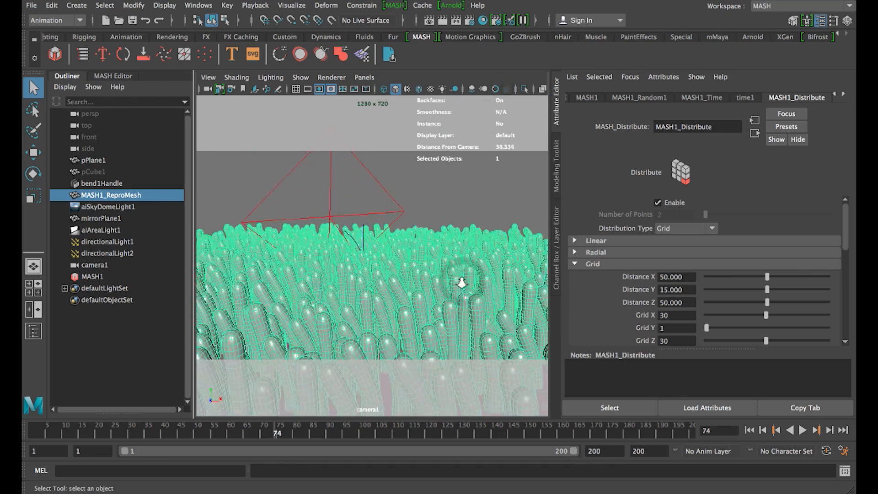
scroll(462, 283, "up", 3)
left_click(421, 174)
left_click_drag(478, 303, 477, 307, "alt")
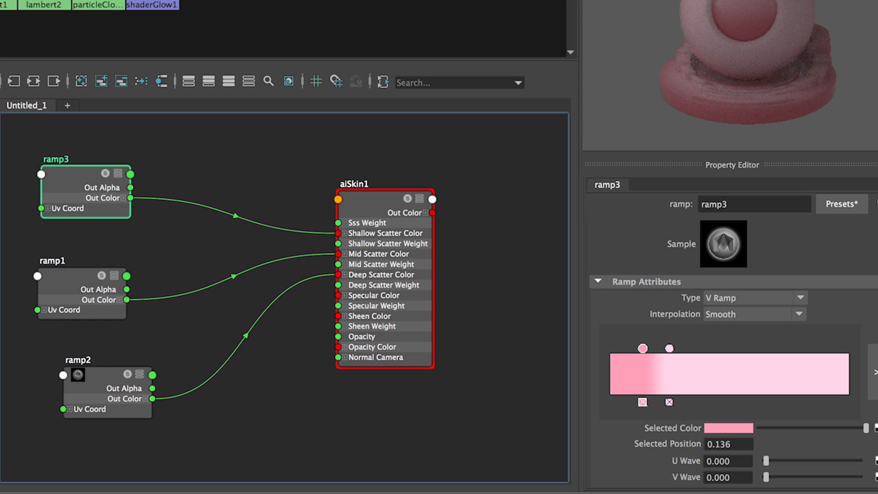
Check the colours of ramp1 and ramp2, and move ramp3's light pink colour stop closer to the darker pink one
left_click(69, 284)
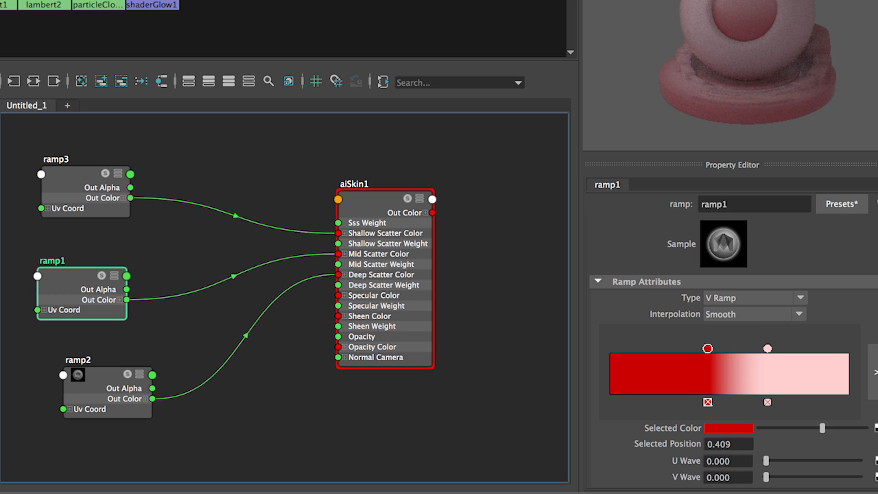
left_click(94, 383)
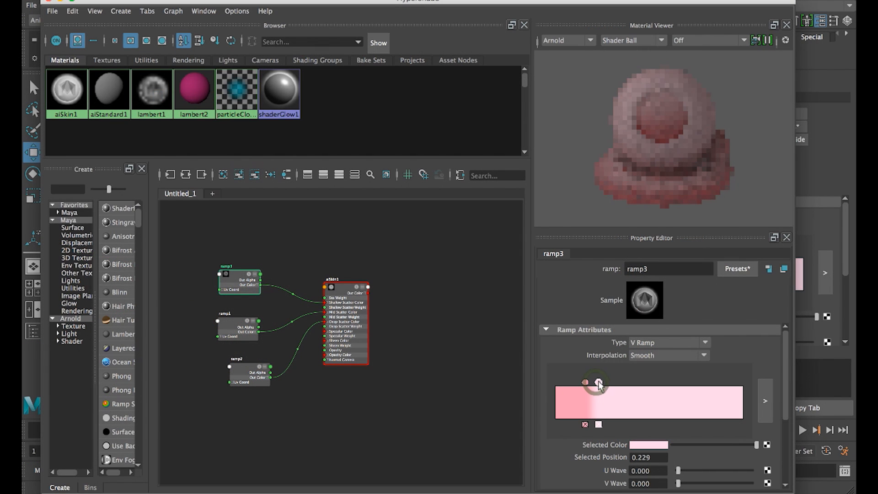
mouse_move(594, 382)
left_mouse_down()
mouse_move(602, 384)
mouse_move(582, 385)
left_mouse_up()
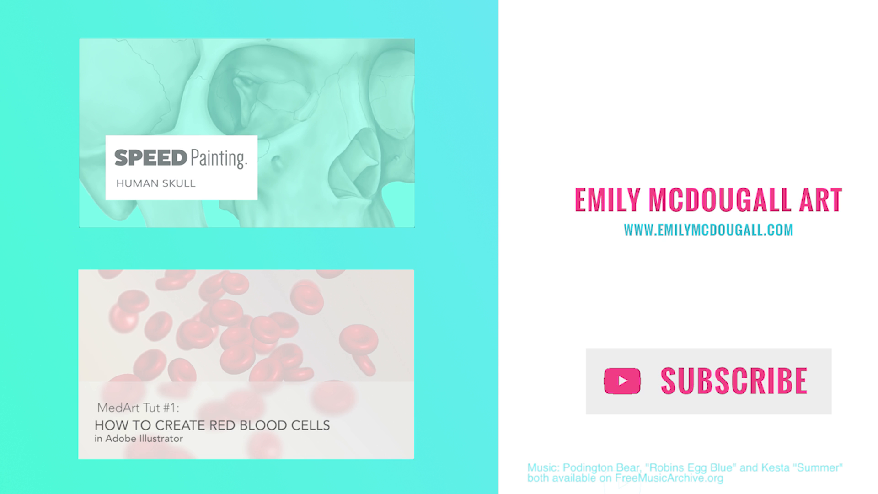